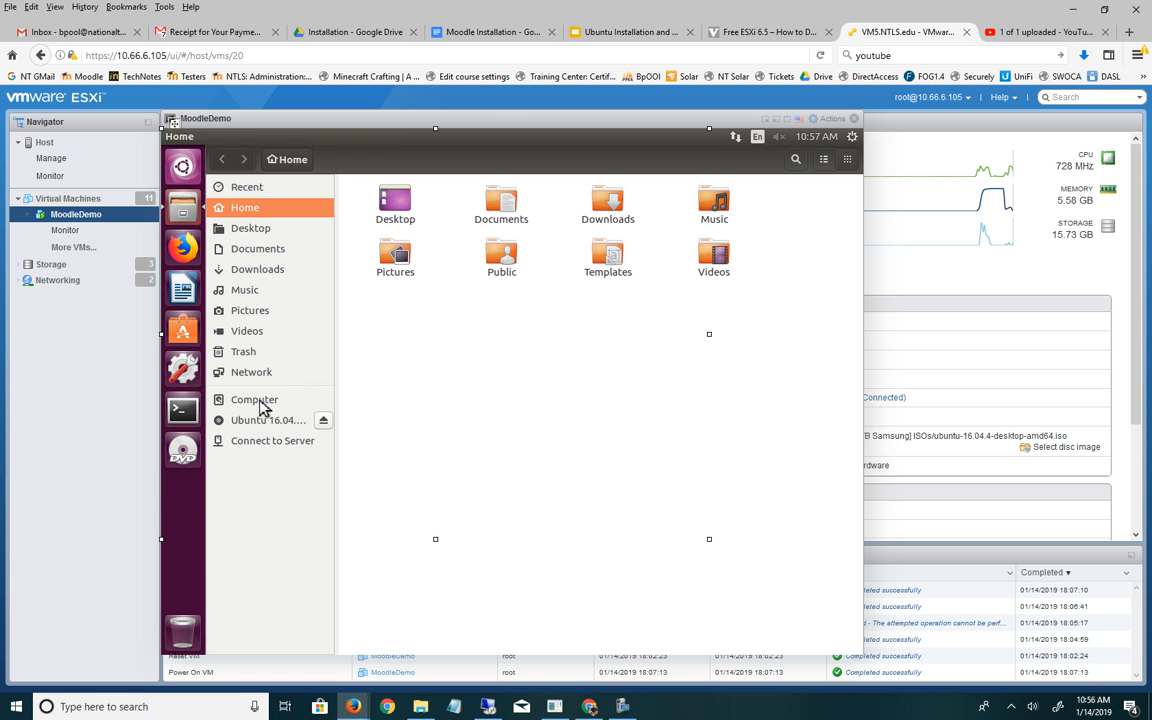
- Browse from the computer root through var and www into the html folder, which holds index.html
double_click(262, 402)
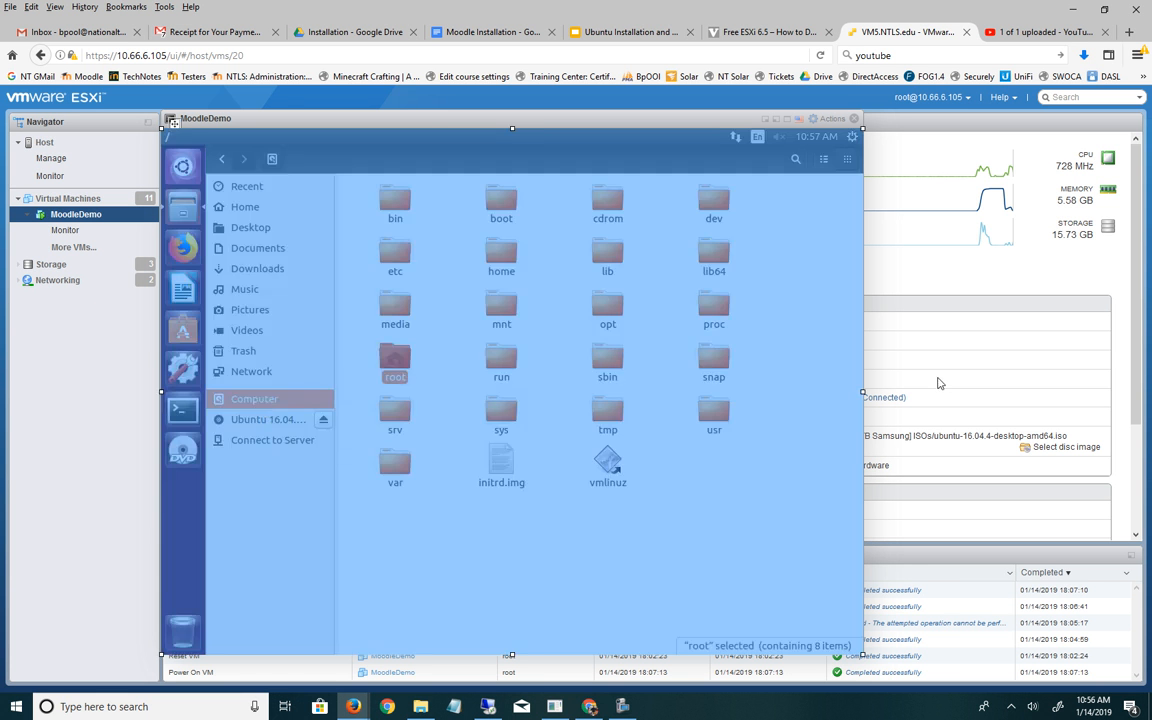
click(500, 395)
double_click(406, 465)
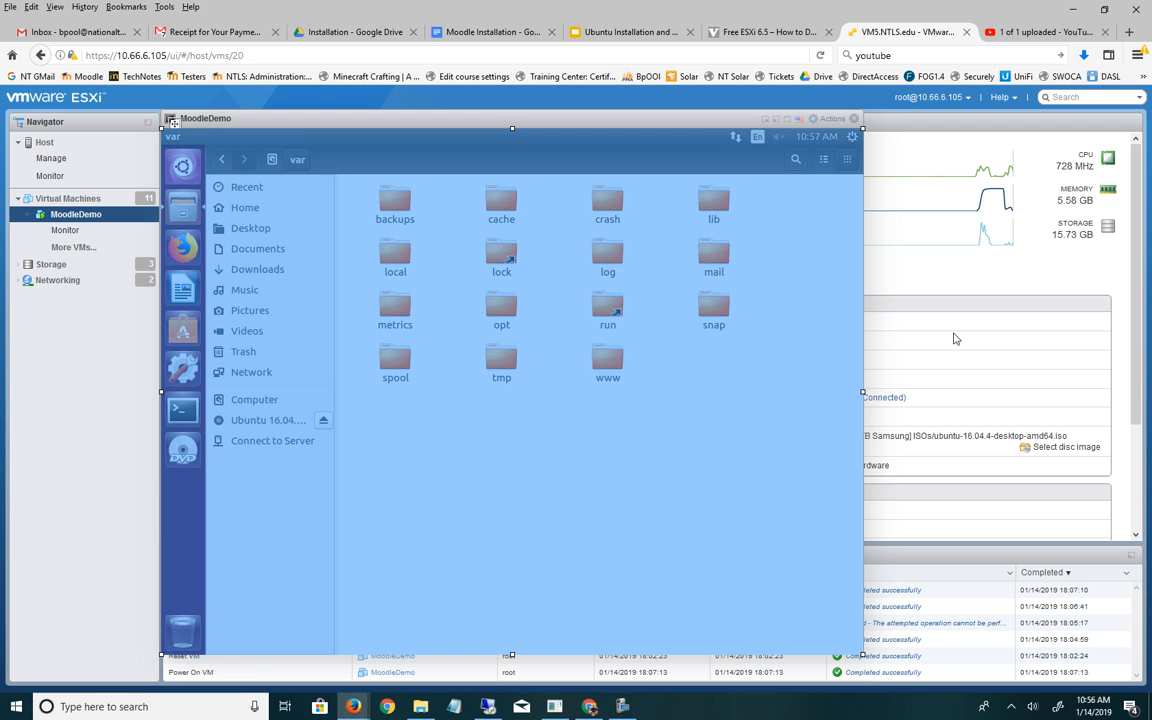
click(860, 305)
double_click(622, 366)
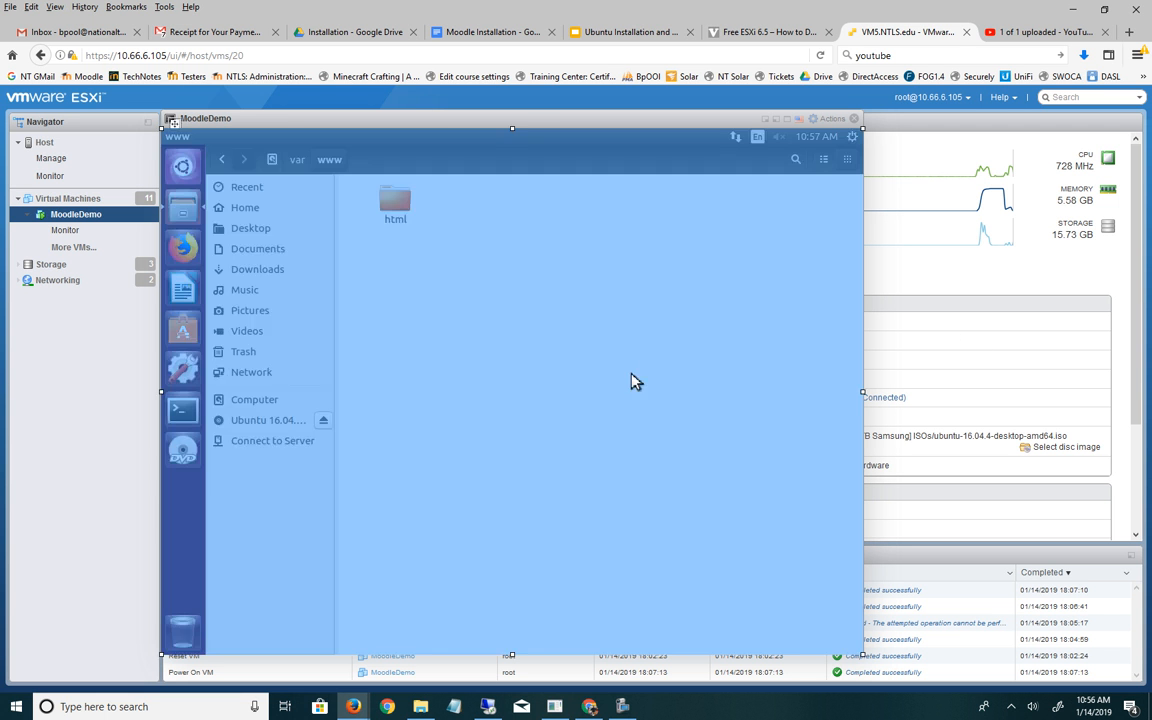
click(957, 271)
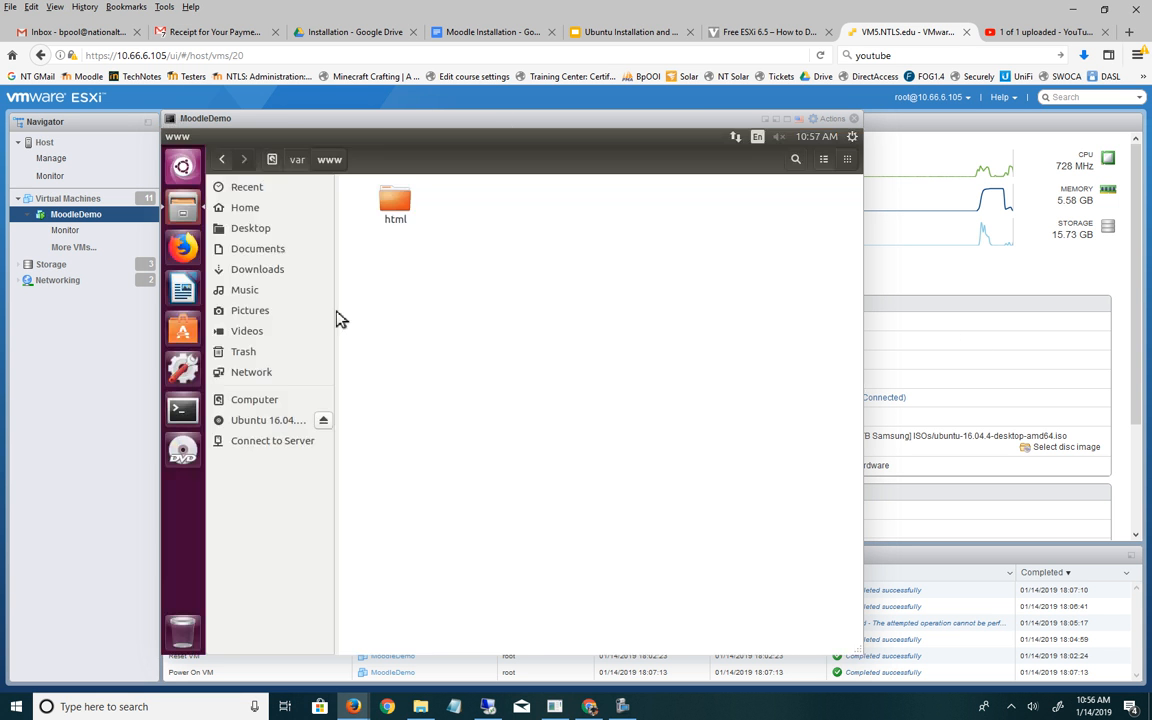
double_click(397, 207)
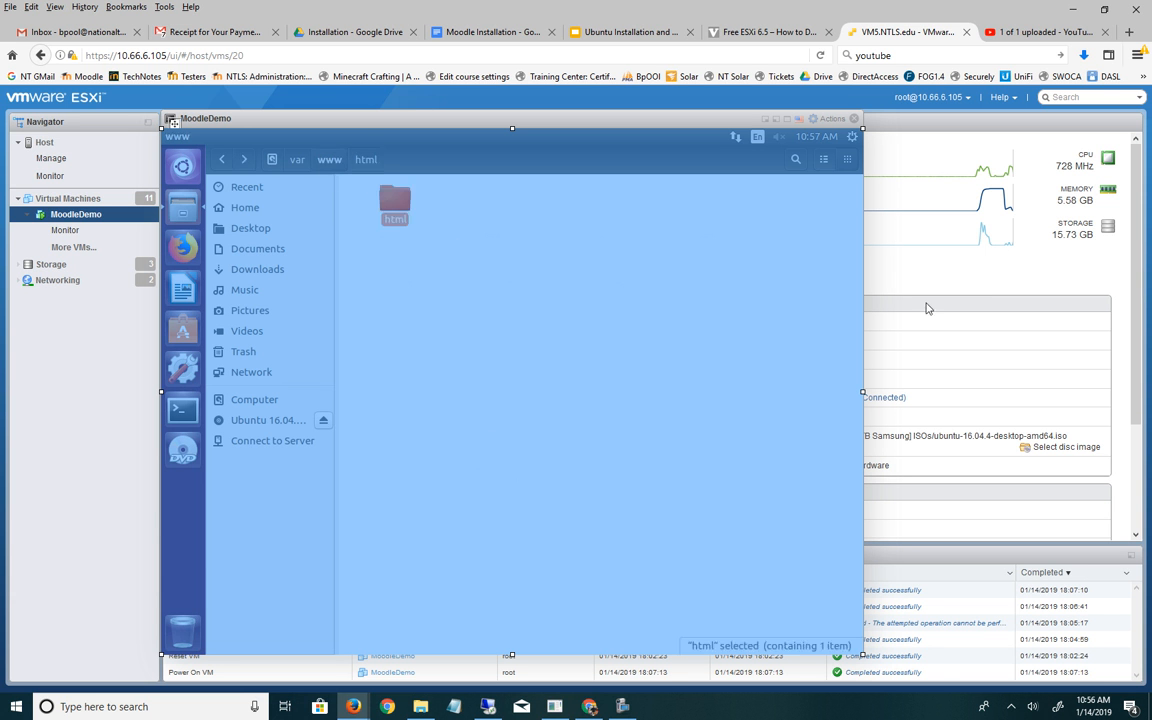
click(970, 270)
right_click(392, 316)
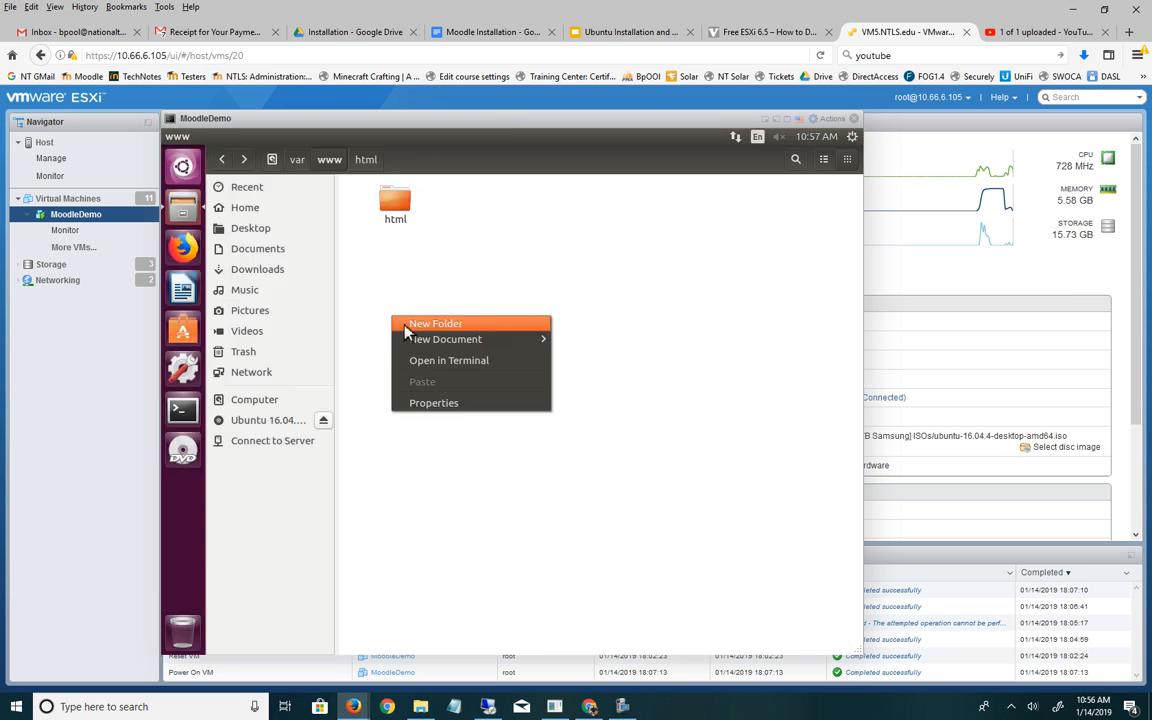
click(446, 324)
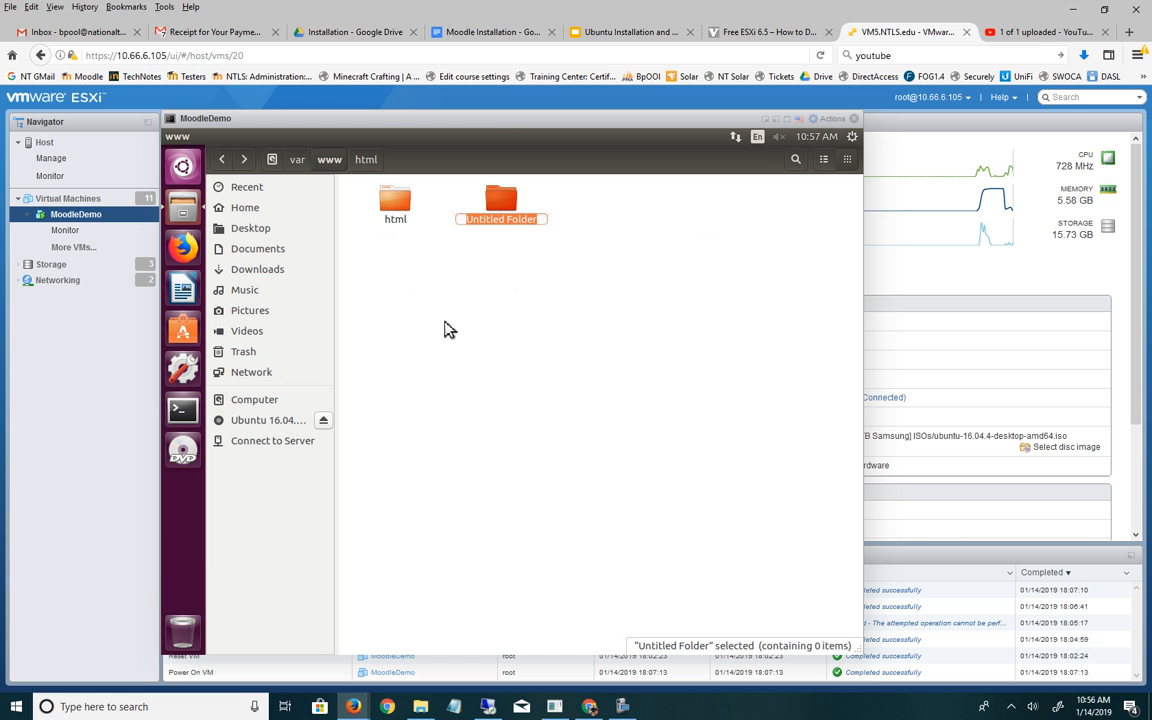
text(moo)
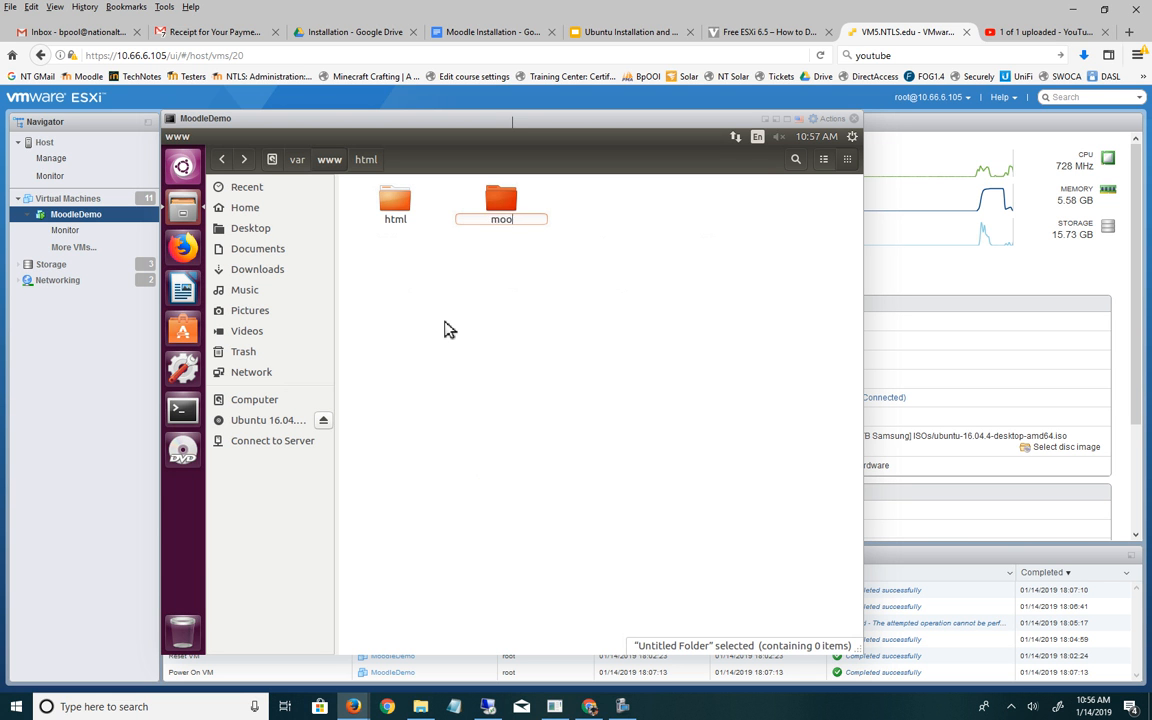
text(dledata)
key(Return)
- Create a second folder named moodlebackups beside it
right_click(445, 322)
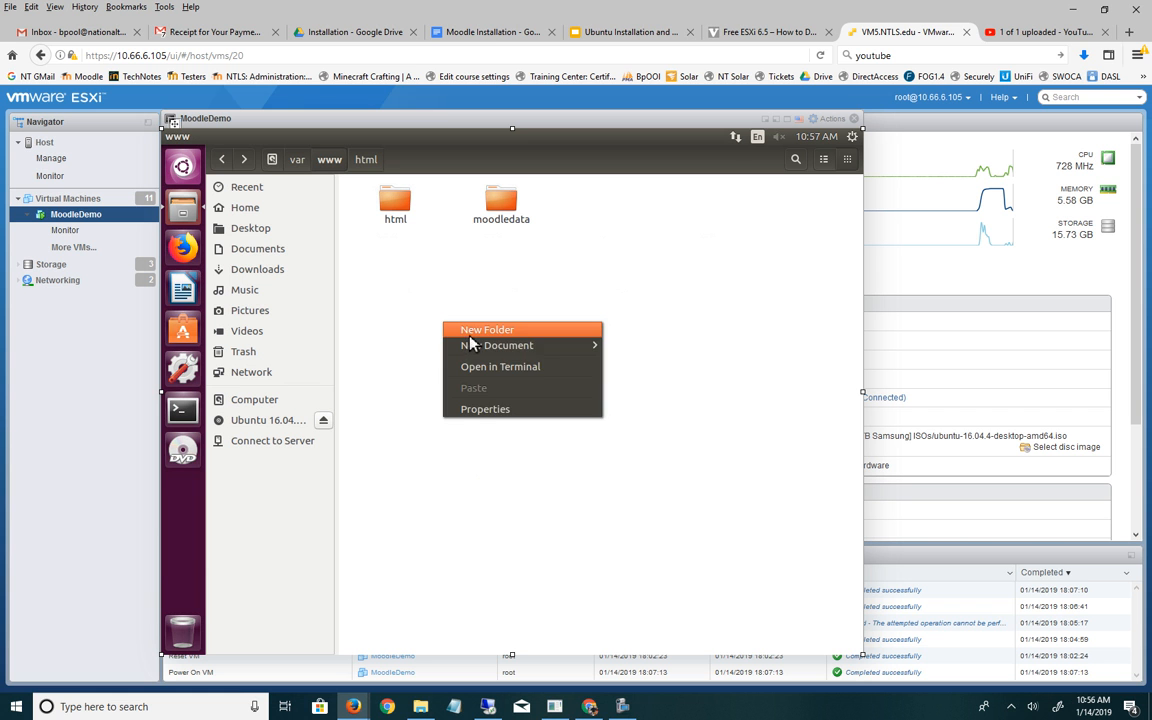
click(470, 336)
text(n)
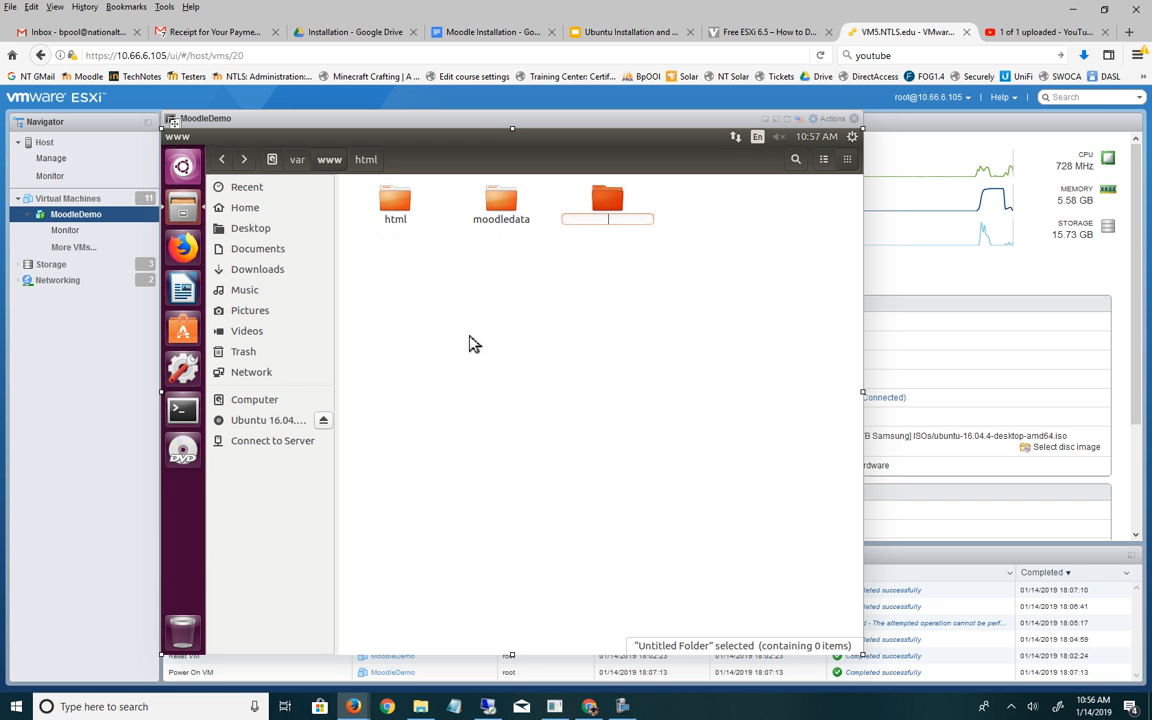
text(moodlebackups)
key(Return)
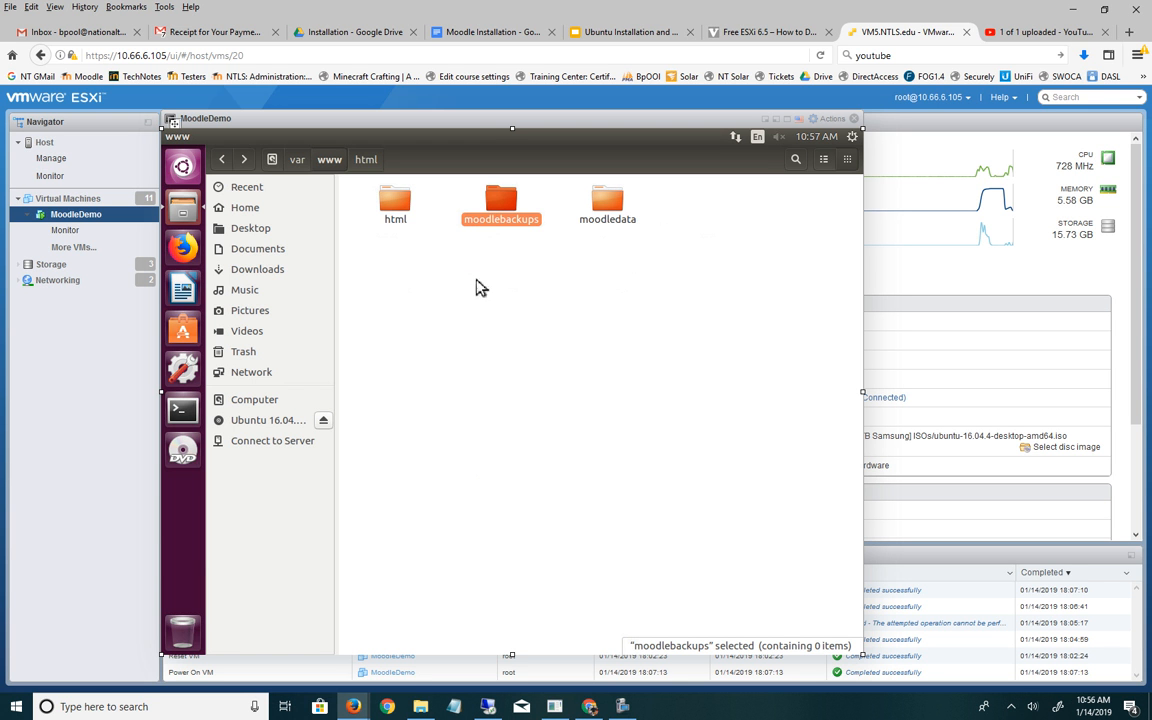
- Open the Step 2 - Moodle Installation folder in Google Drive
click(186, 412)
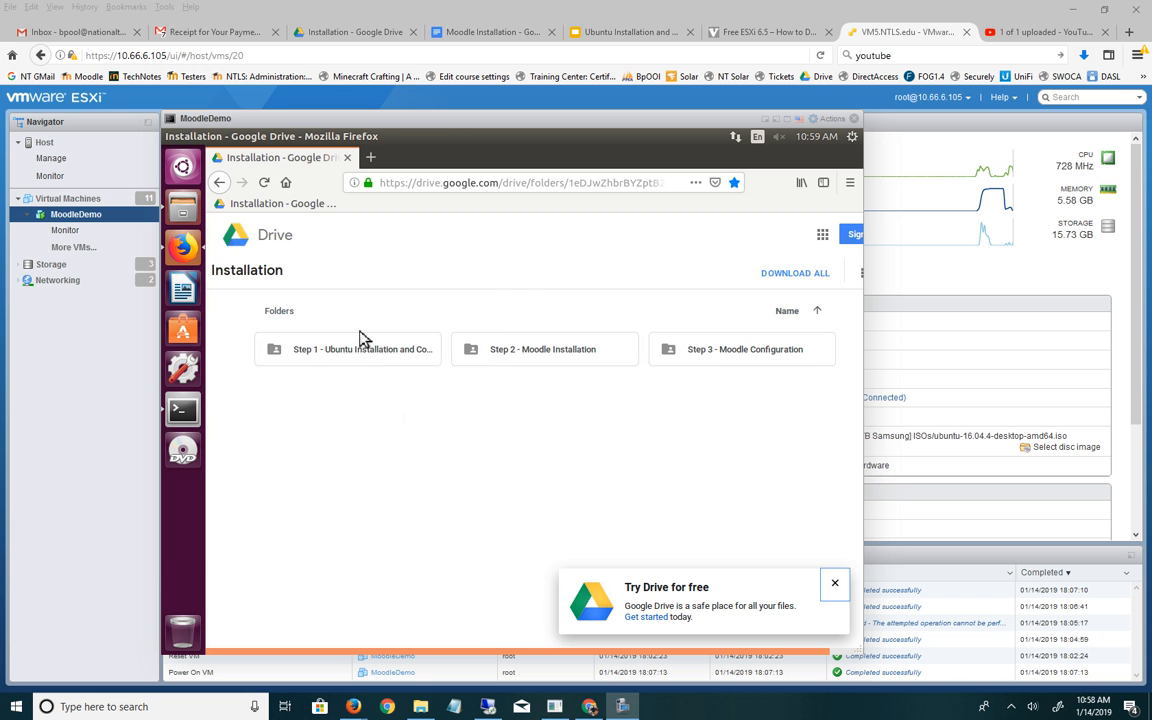
double_click(540, 356)
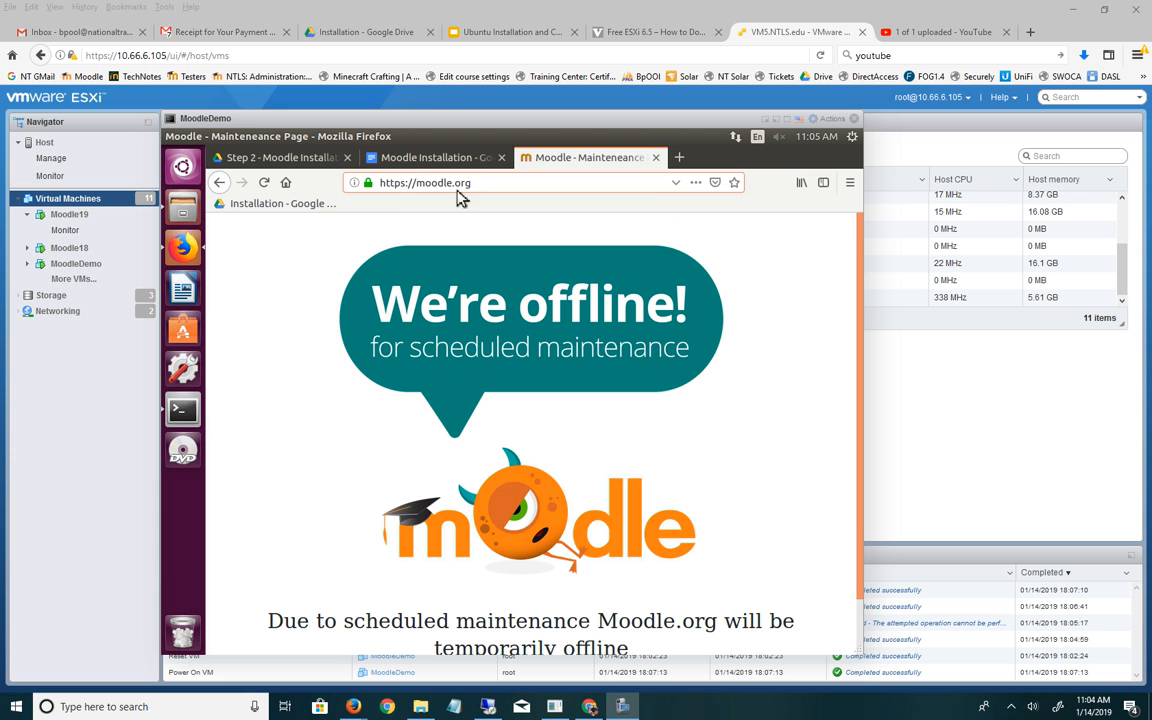
- Select the moodle.org address to fetch the Moodle 3.5 .tgz package
click(417, 182)
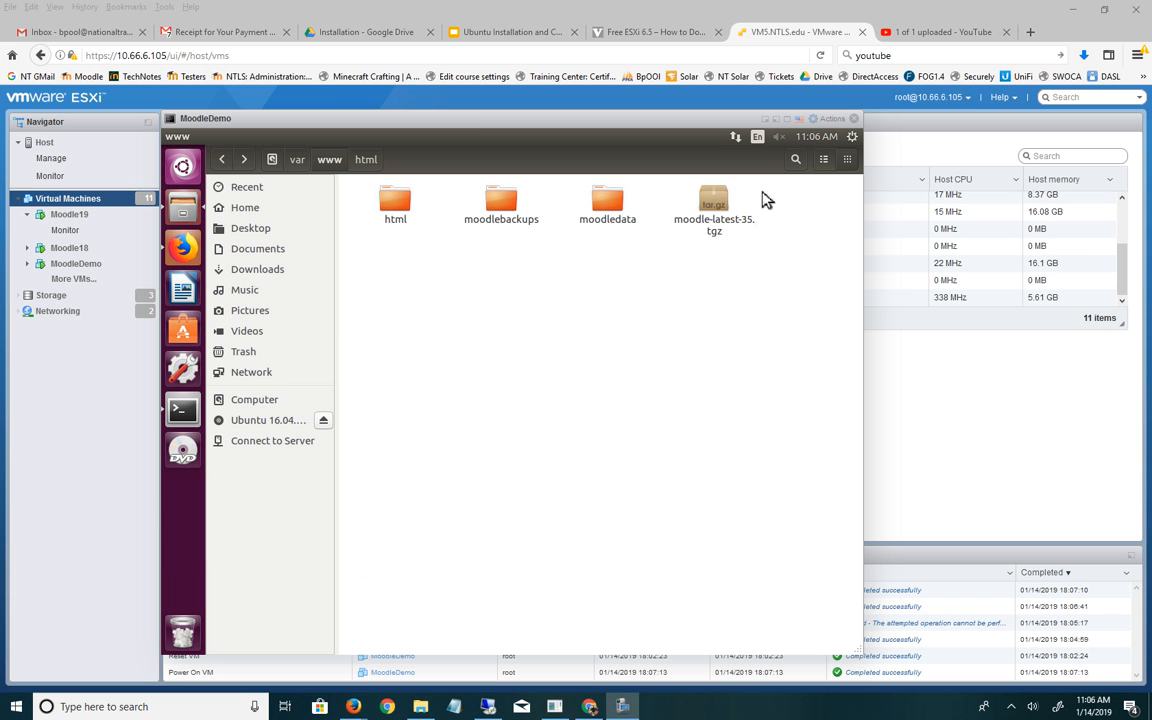
click(714, 214)
right_click(714, 214)
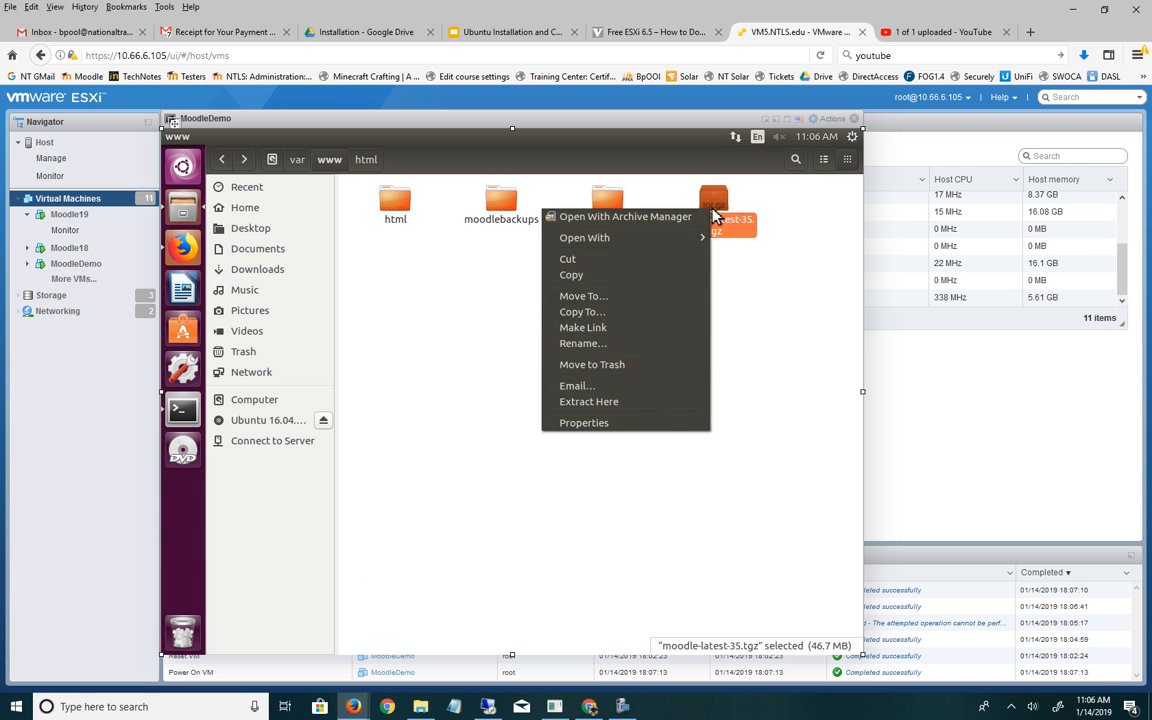
click(630, 408)
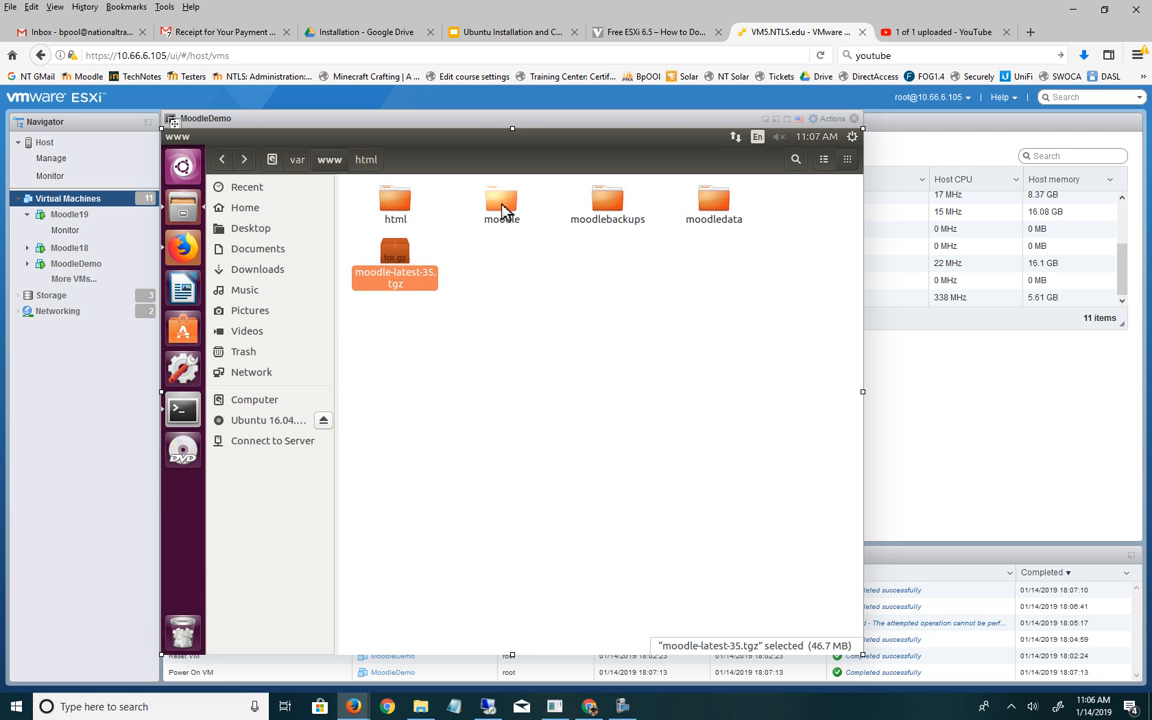
- Copy the extracted moodle folder's contents into /var/www/html, replacing index.html
double_click(503, 201)
key(ctrl+a)
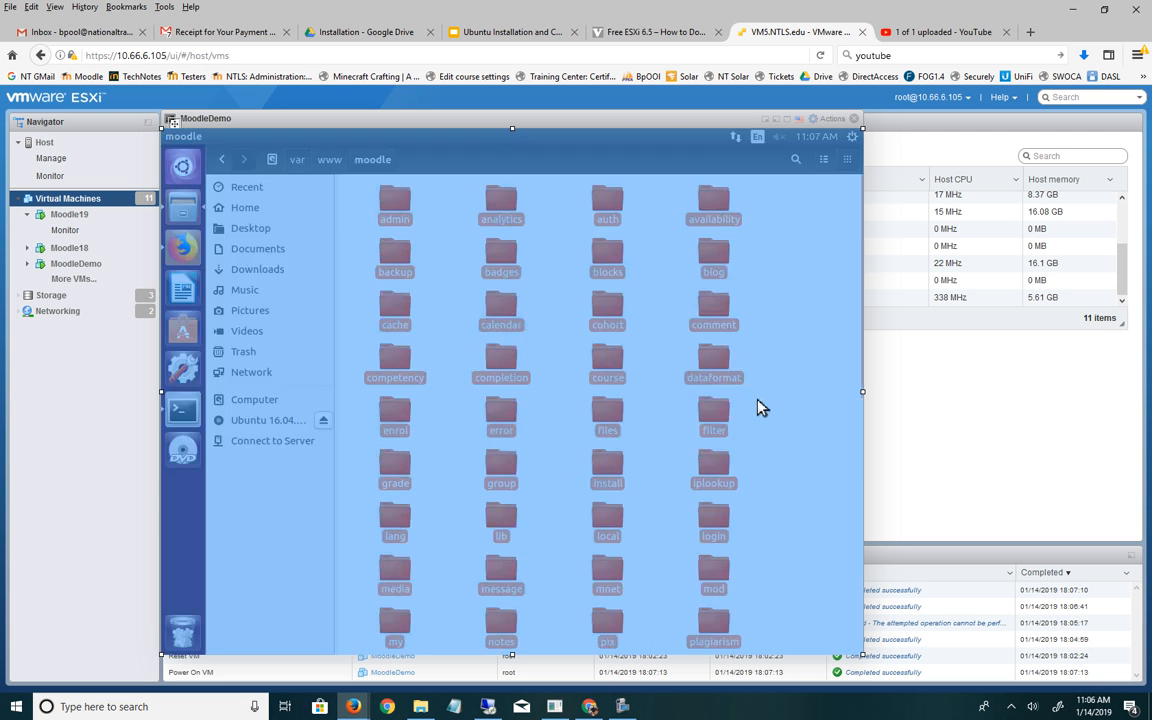
click(338, 162)
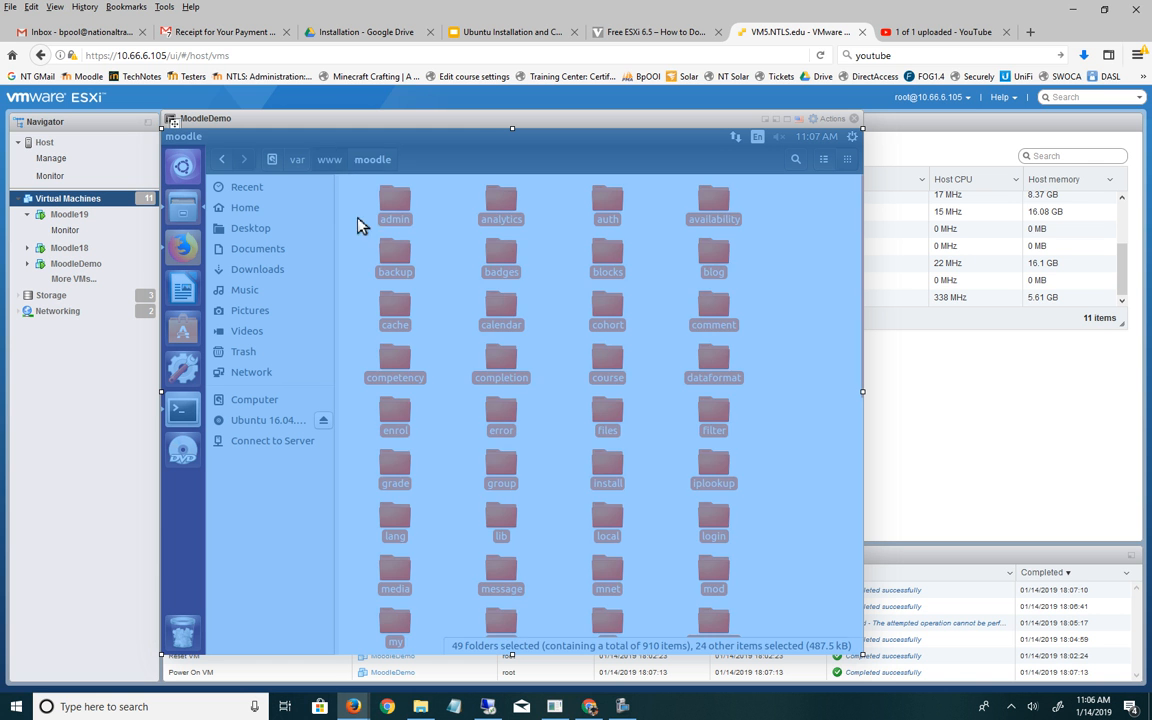
double_click(401, 217)
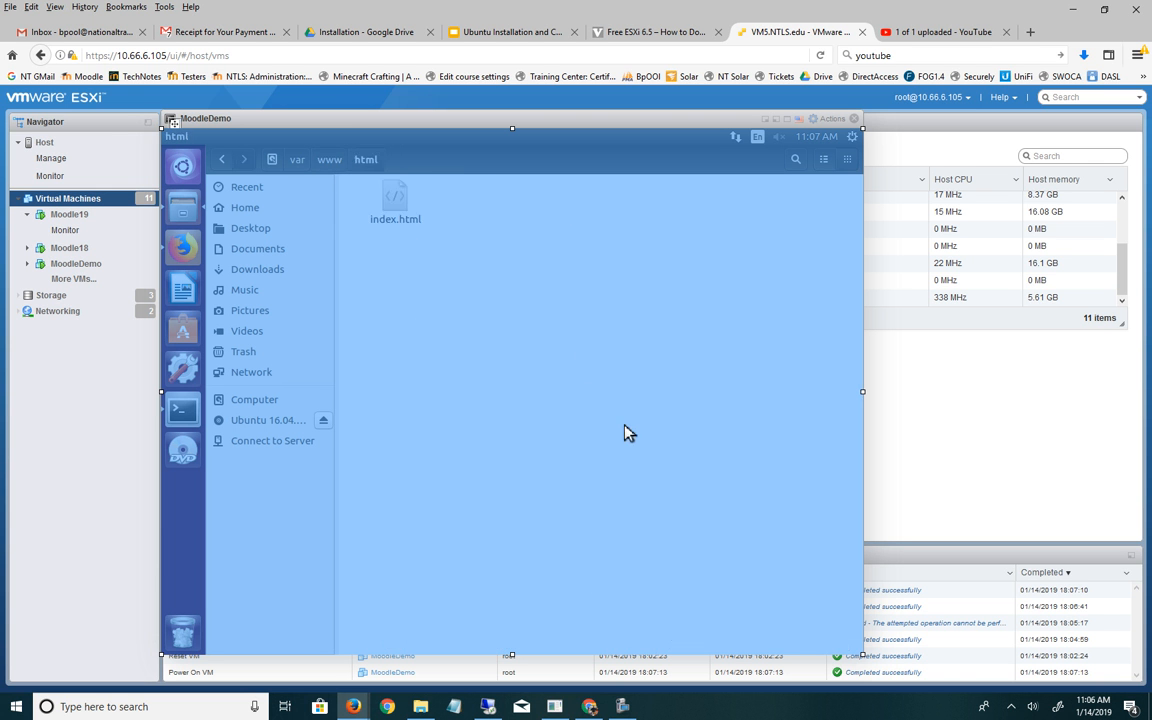
click(411, 222)
key(Delete)
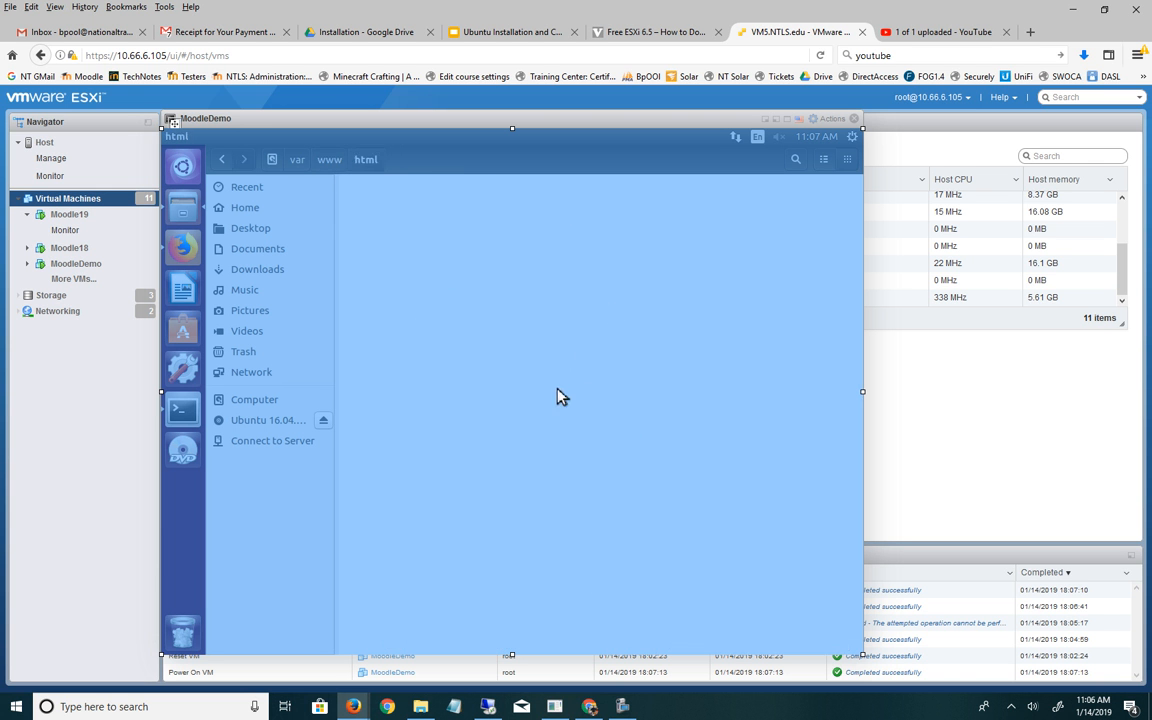
key(ctrl+v)
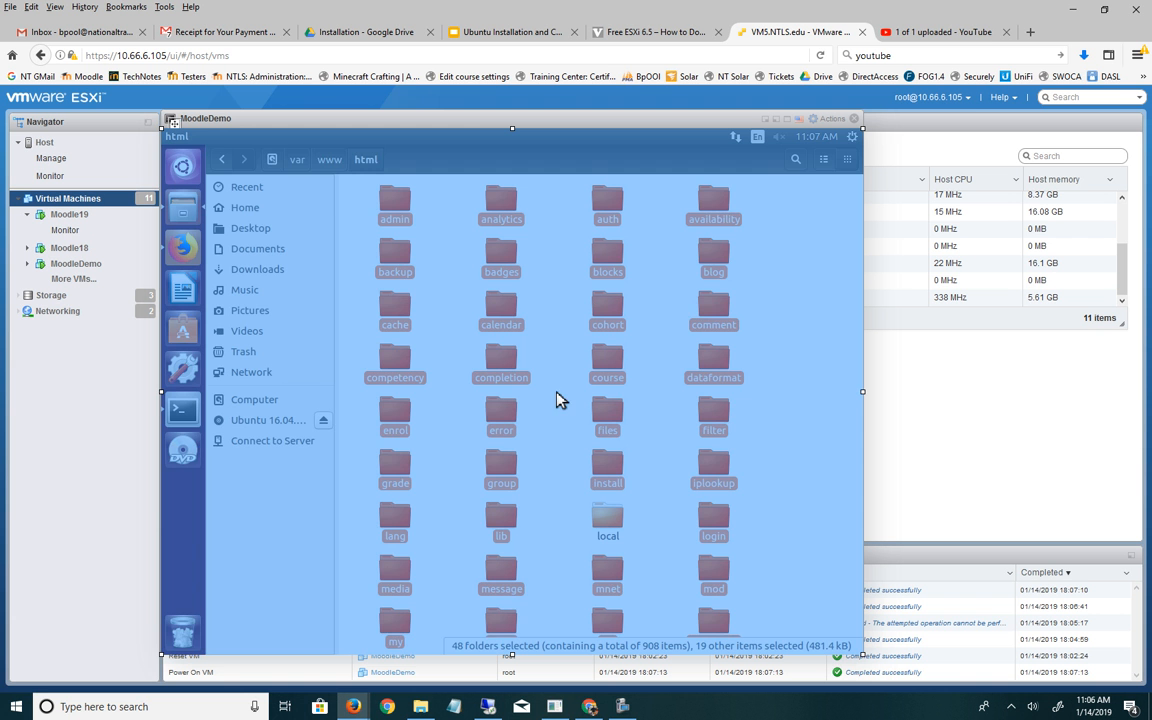
click(1039, 427)
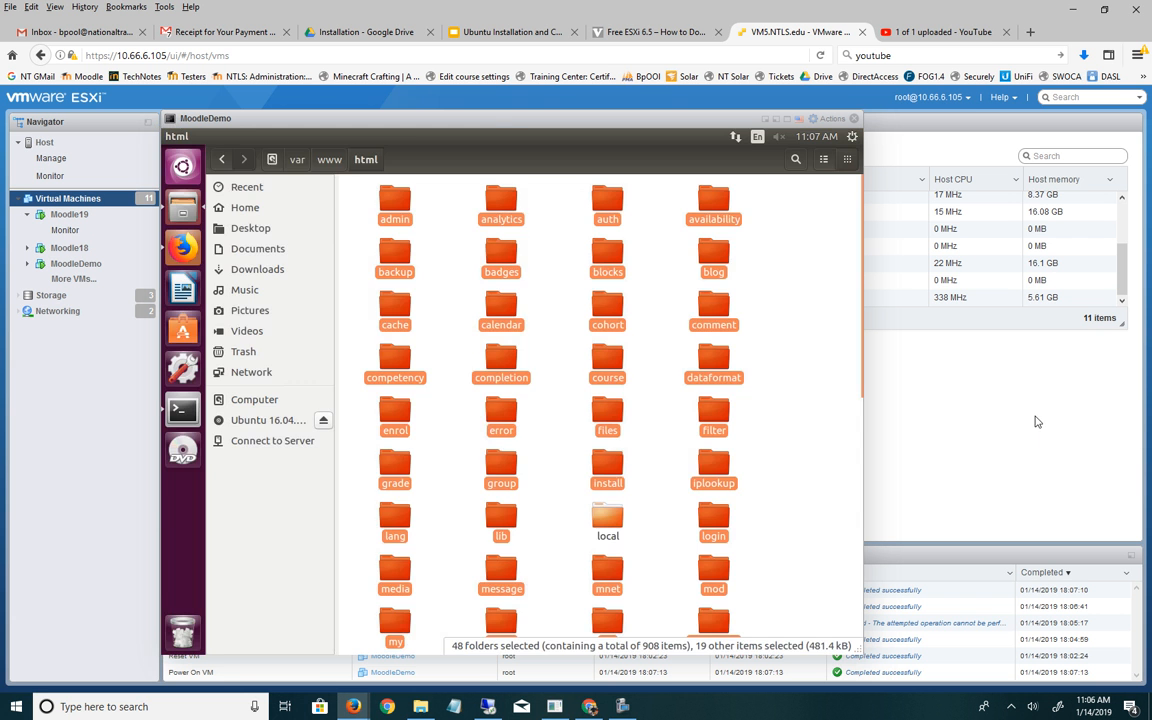
- Load the Moodle installer at 127.0.0.1 in a new Firefox tab
click(193, 244)
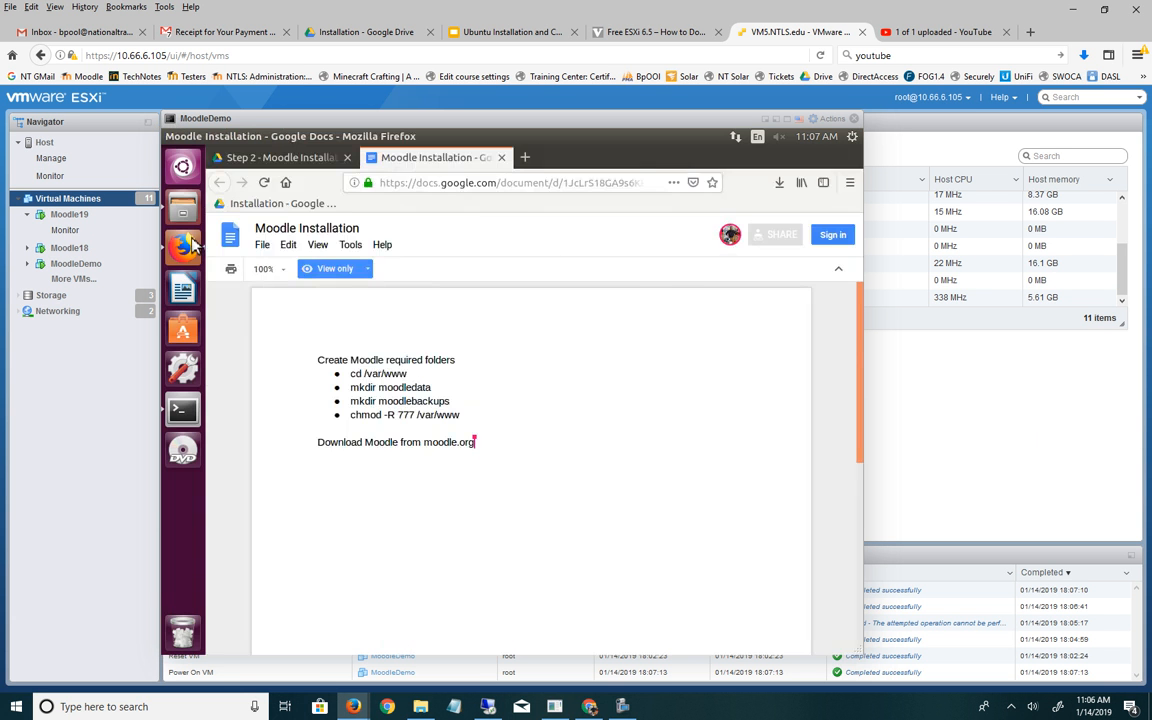
click(526, 157)
text(12)
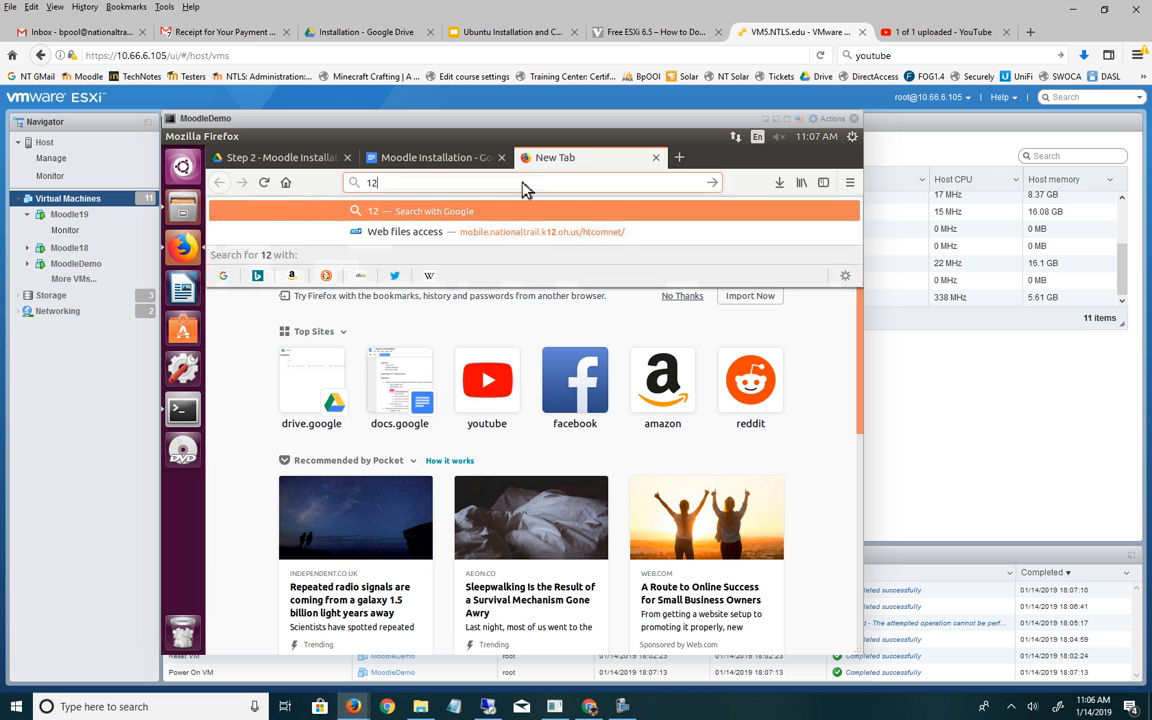
text(7.0.)
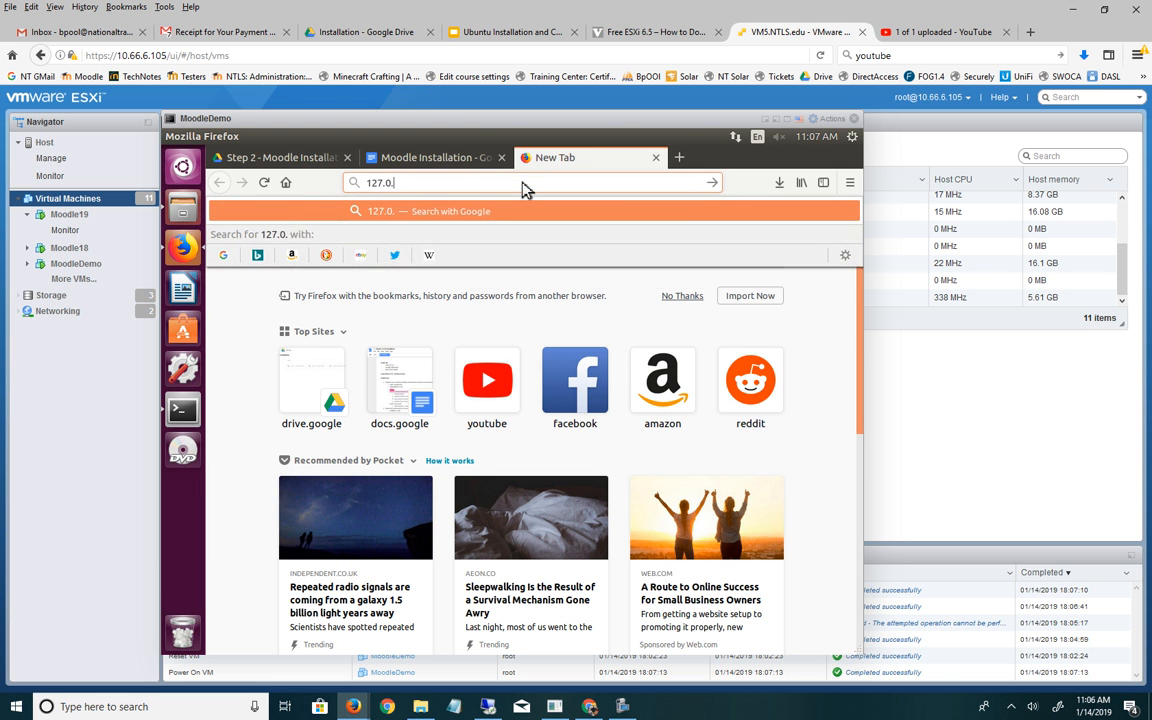
text(0.1)
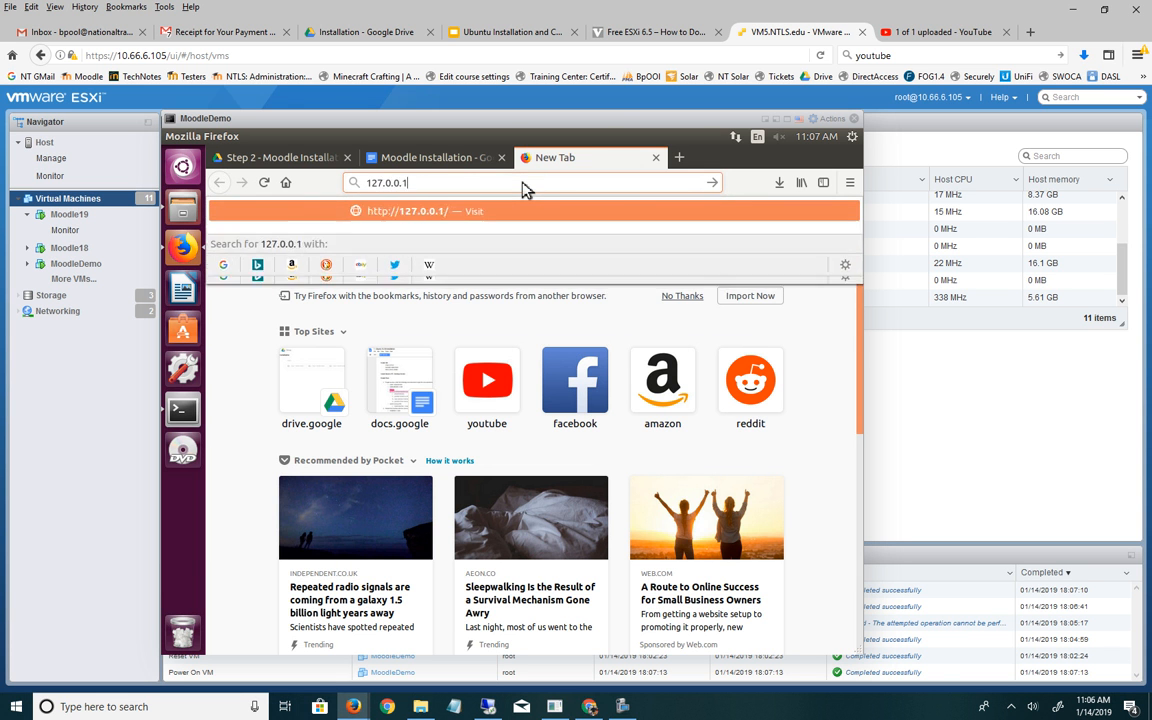
key(Return)
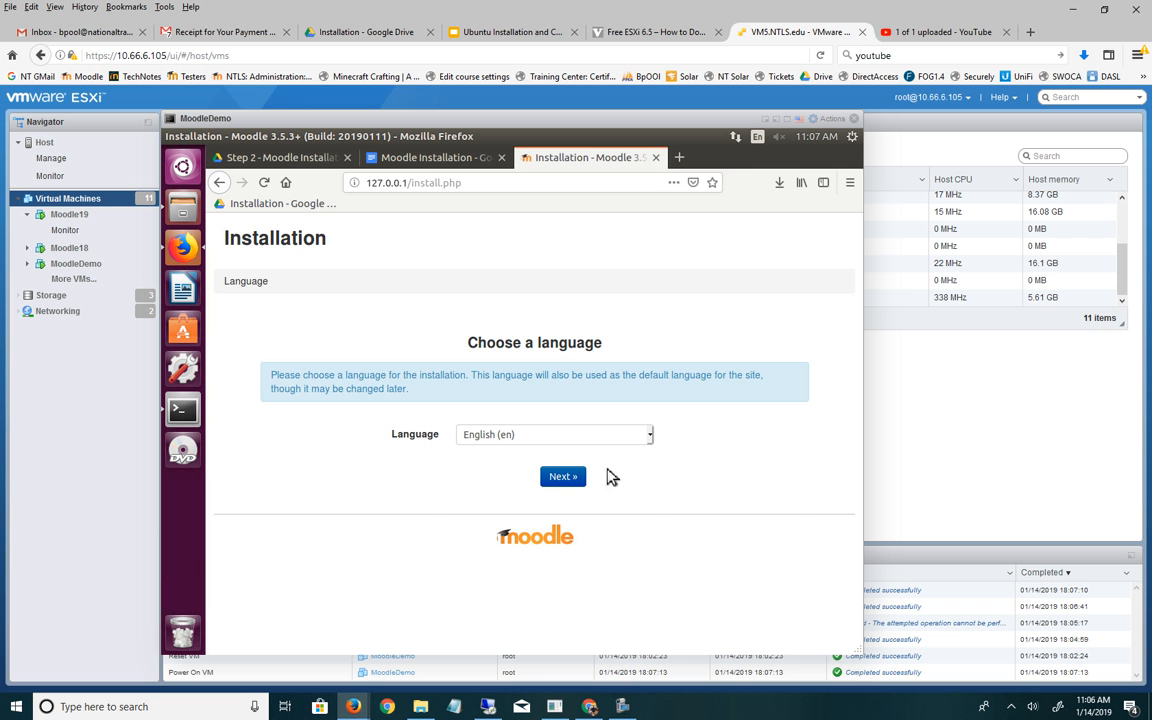
click(563, 478)
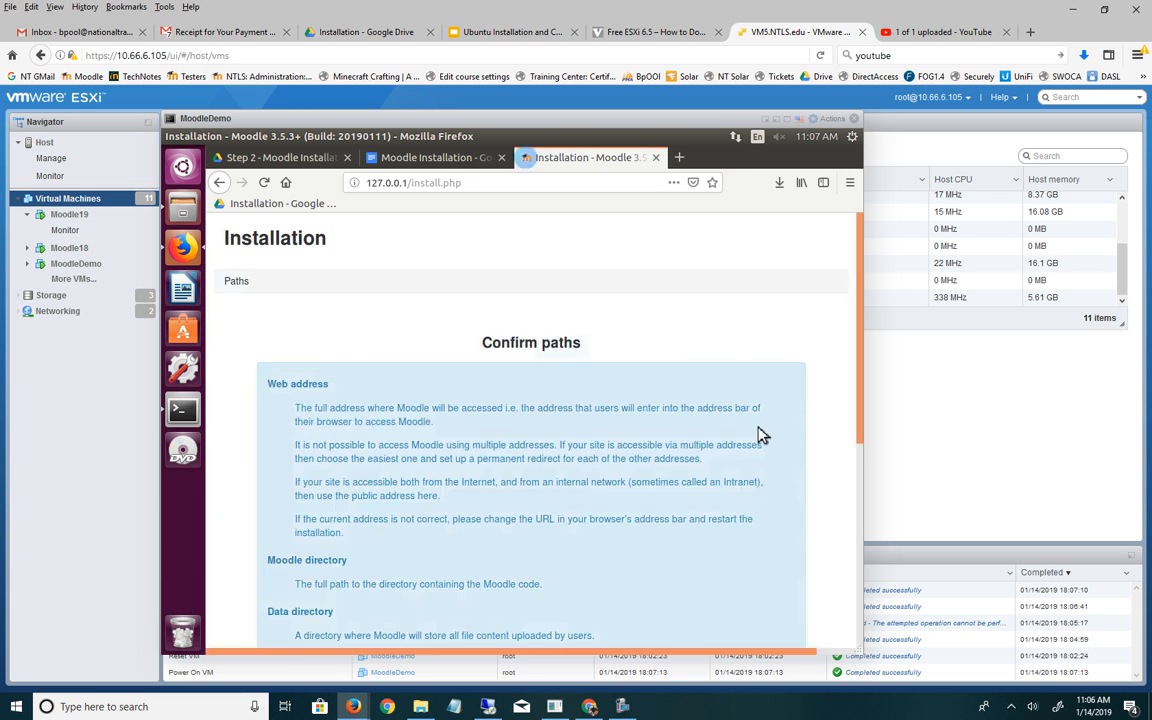
scroll(577, 372, down, 5)
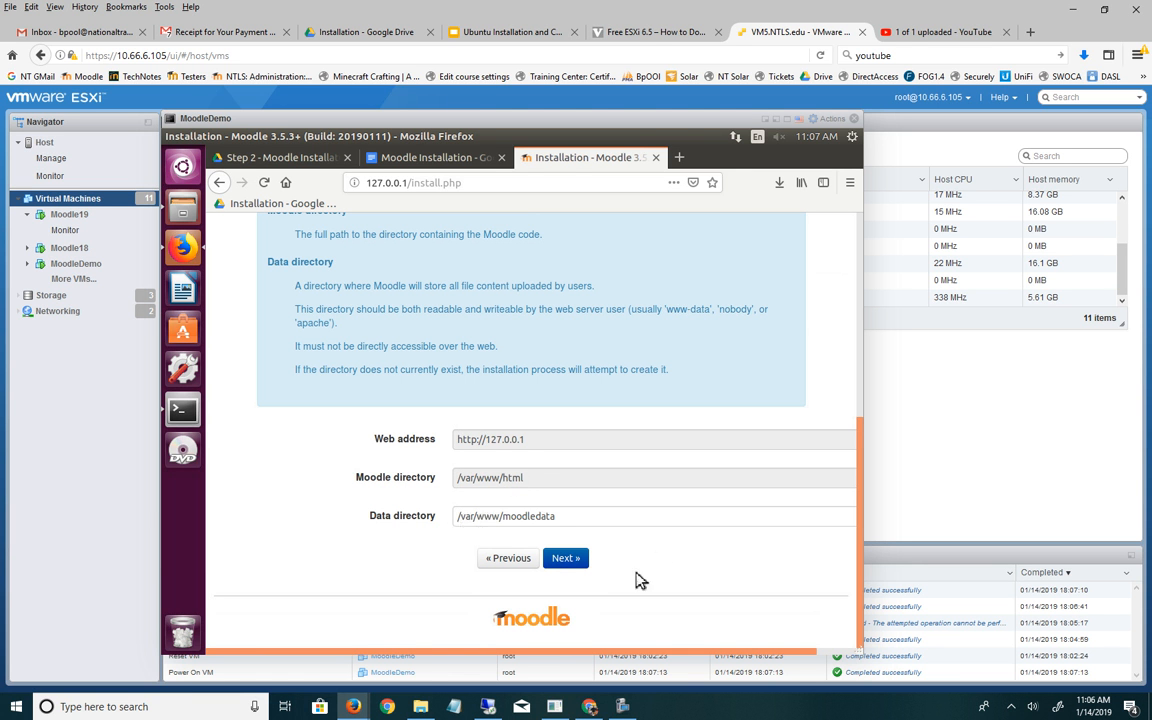
click(182, 409)
text(ifconfig)
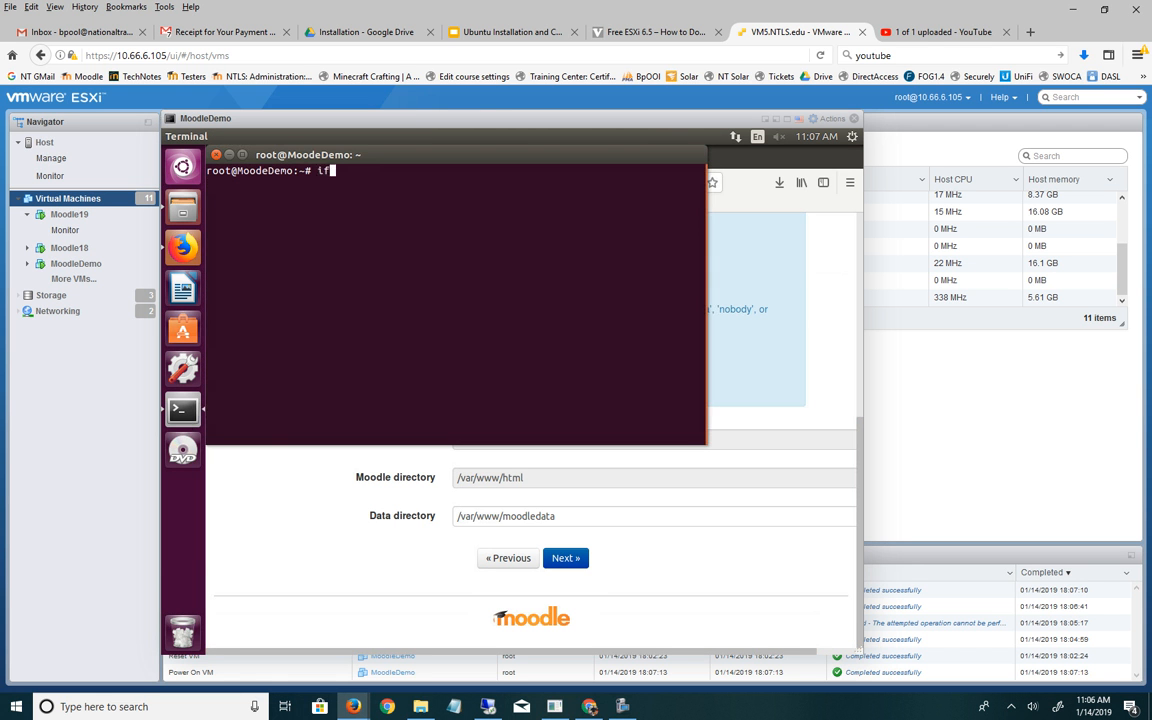
key(Return)
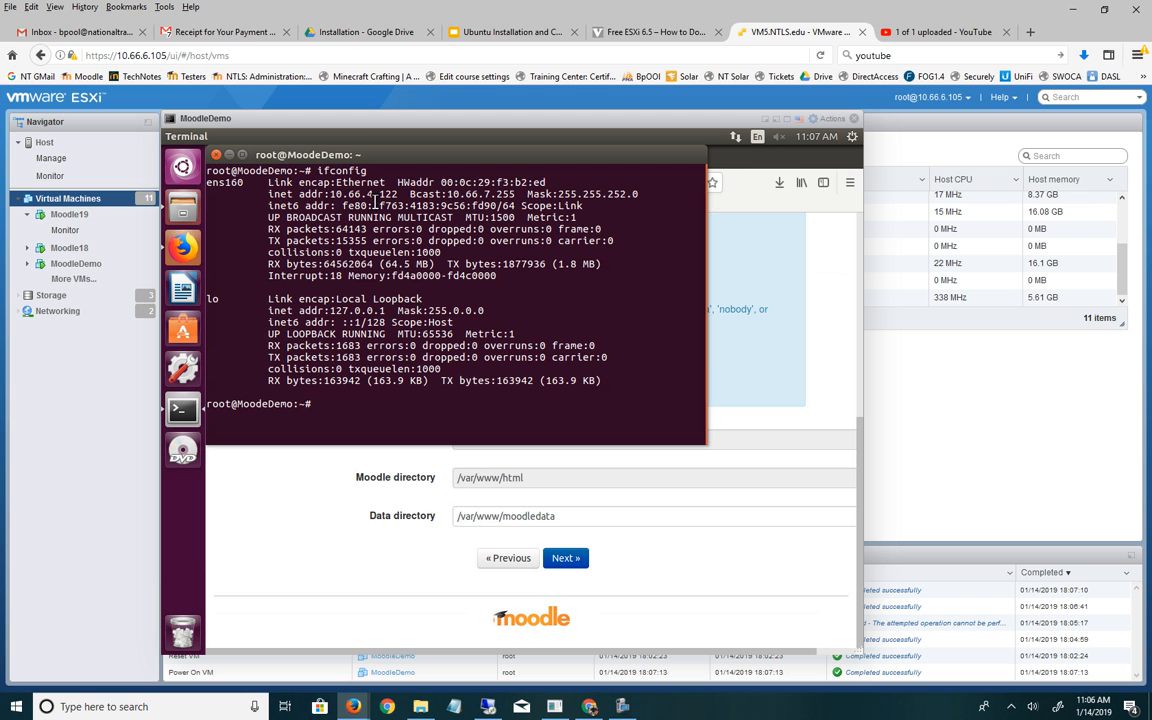
click(395, 518)
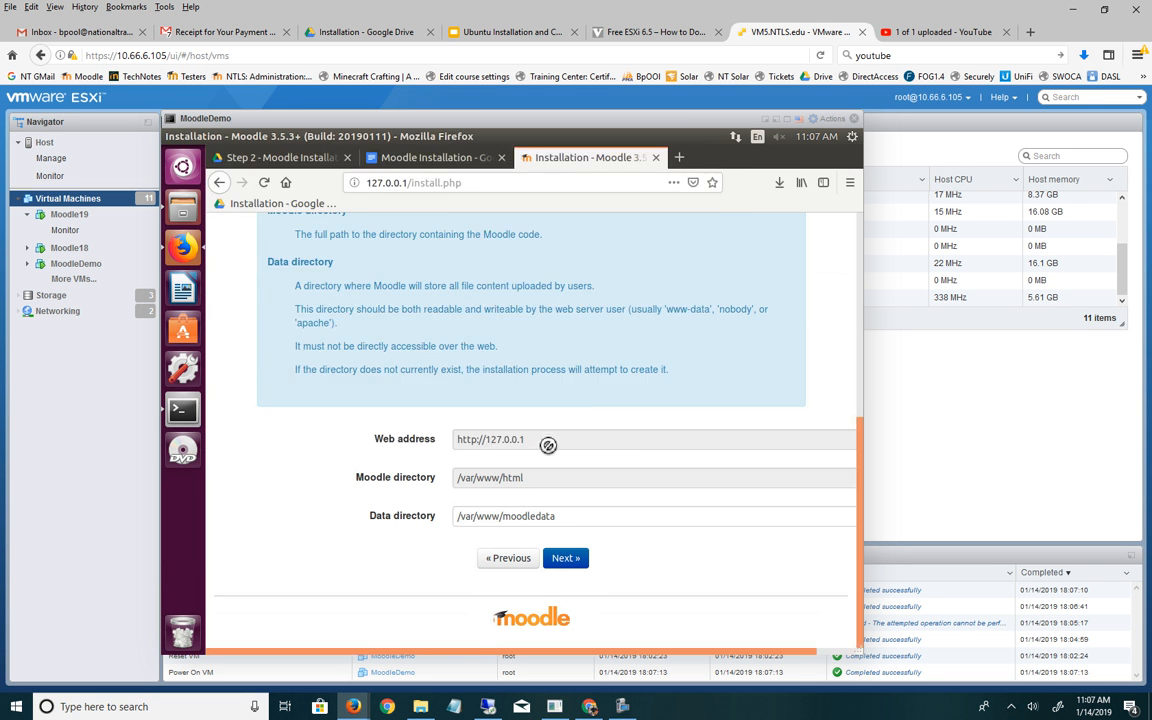
- Accept the default paths and Improved MySQL driver, and rename the database to moodledemo
click(568, 562)
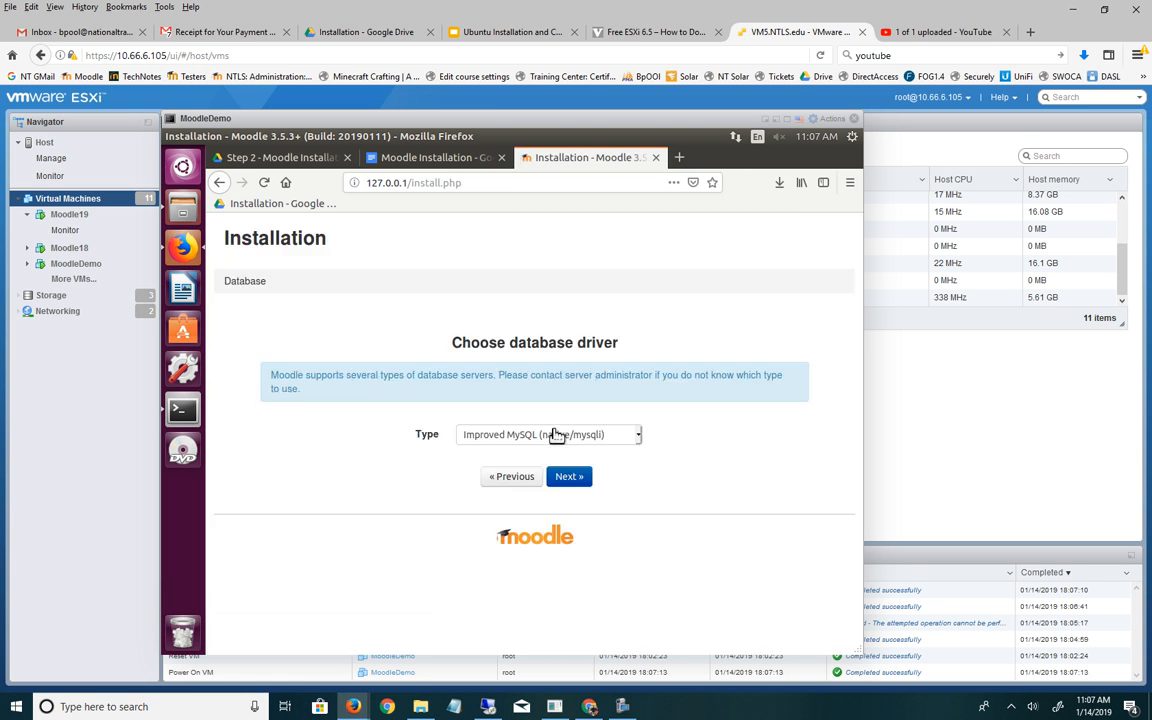
click(570, 480)
scroll(780, 400, down, 3)
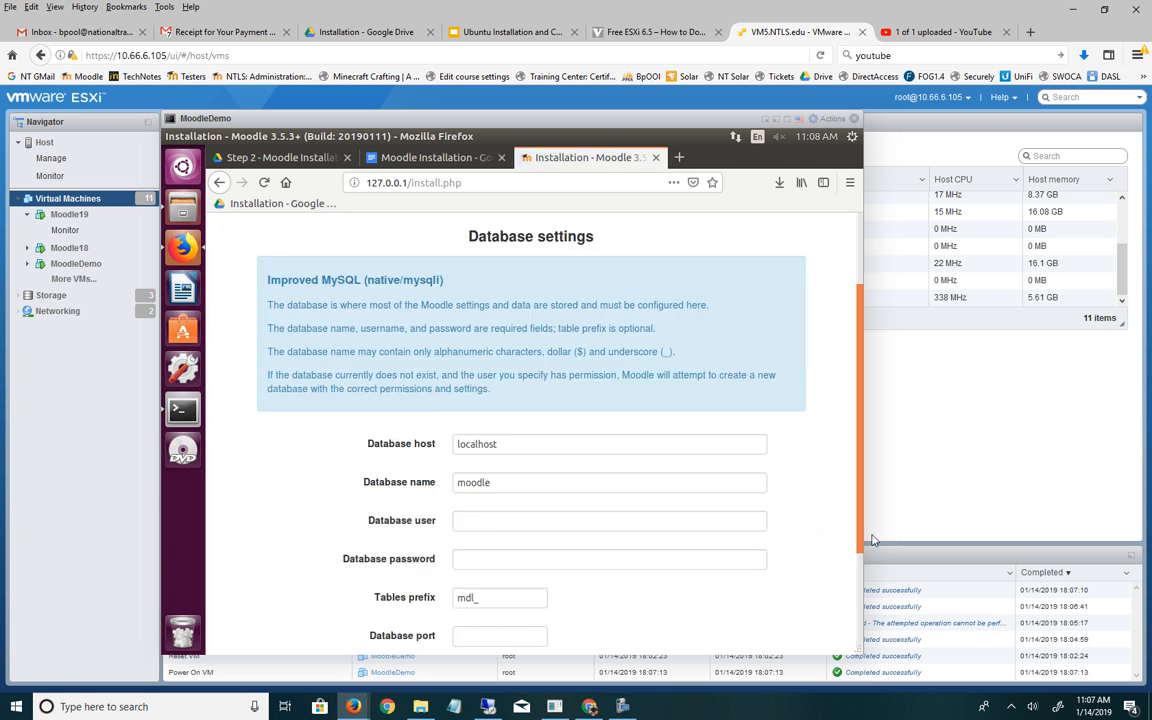
drag(515, 333, 450, 329)
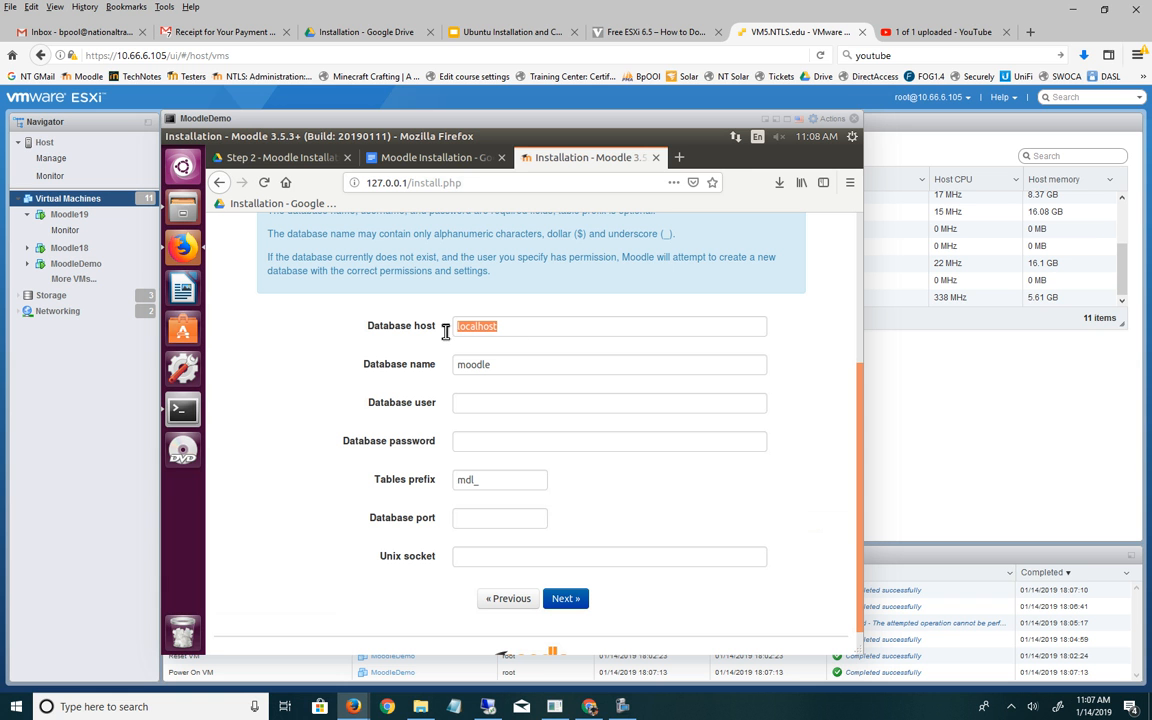
click(507, 368)
text(demo)
- Enter the database username and password, then submit the database settings
click(523, 409)
text(moodleuser)
click(495, 451)
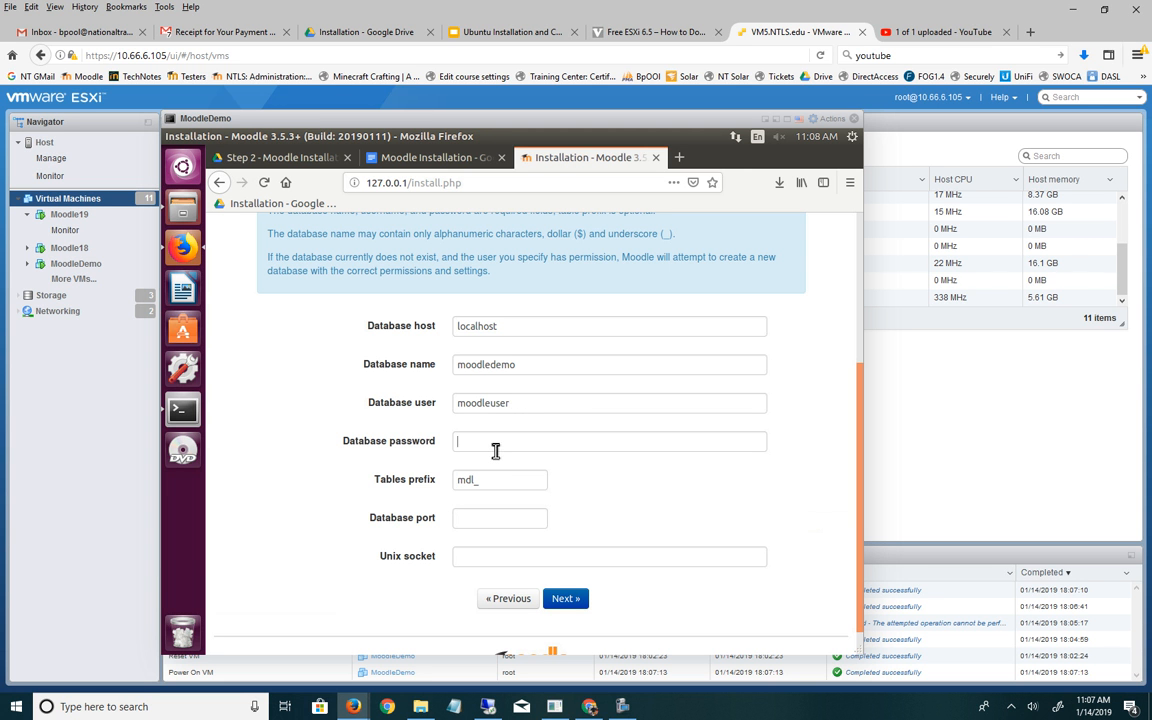
text(moodleus)
text(ssword)
click(566, 600)
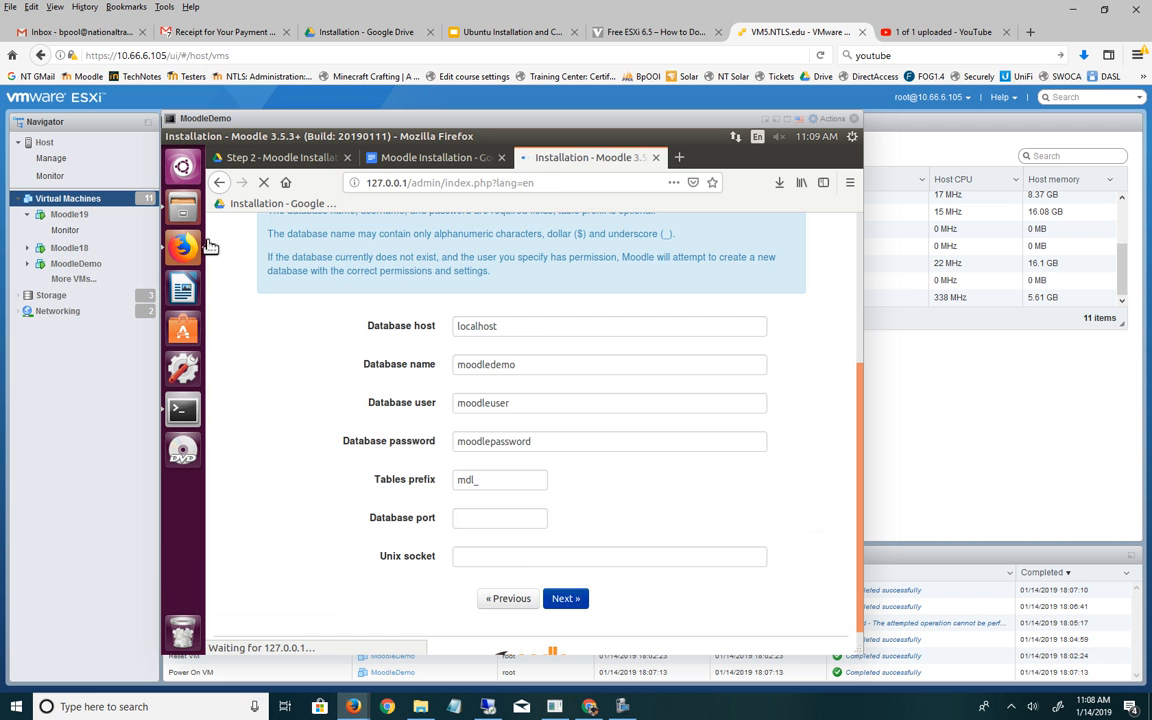
click(404, 158)
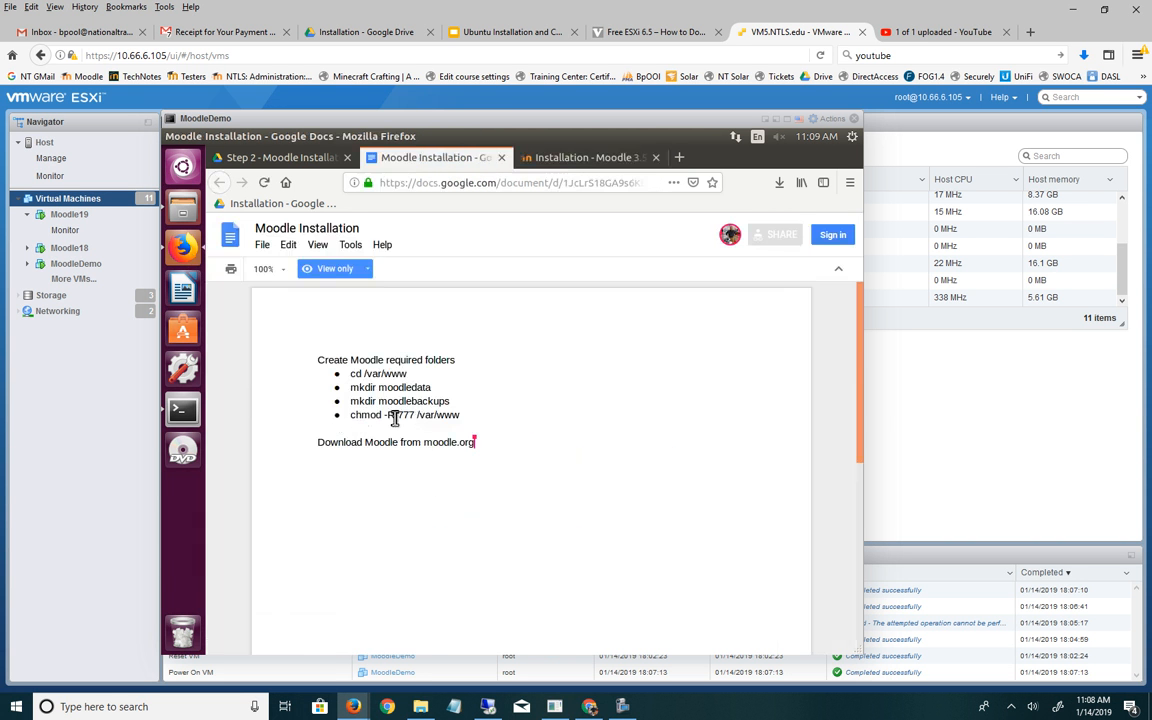
drag(463, 415, 354, 418)
double_click(473, 419)
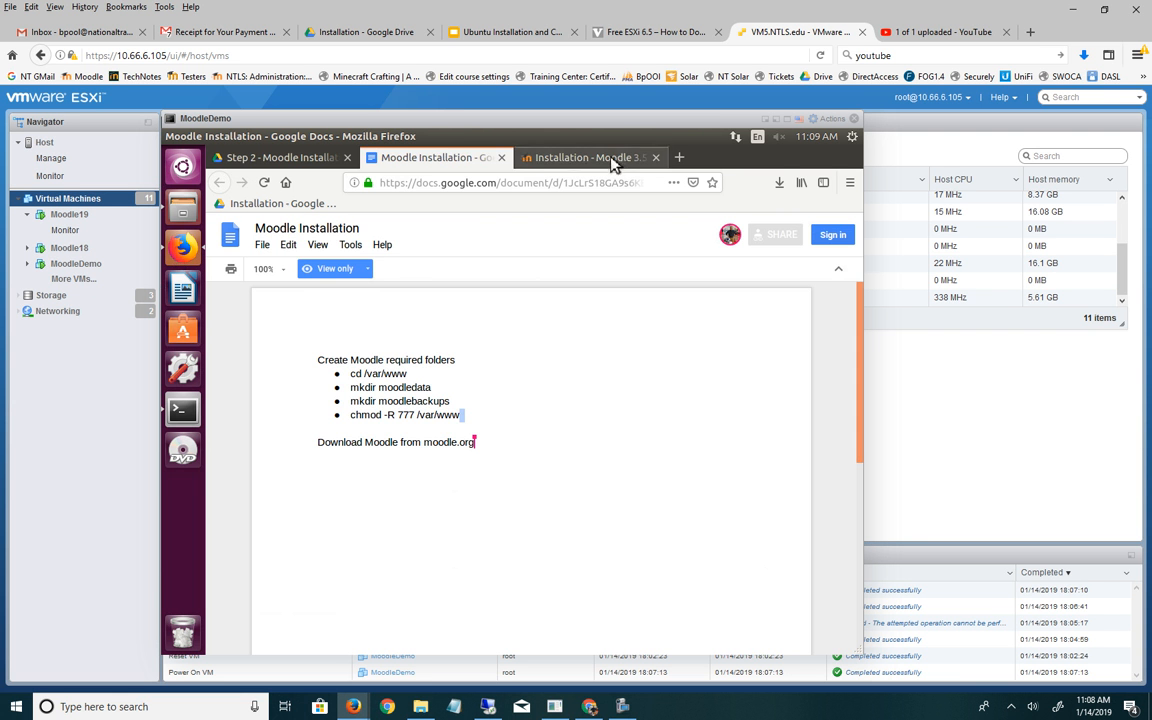
click(553, 155)
scroll(735, 400, down, 5)
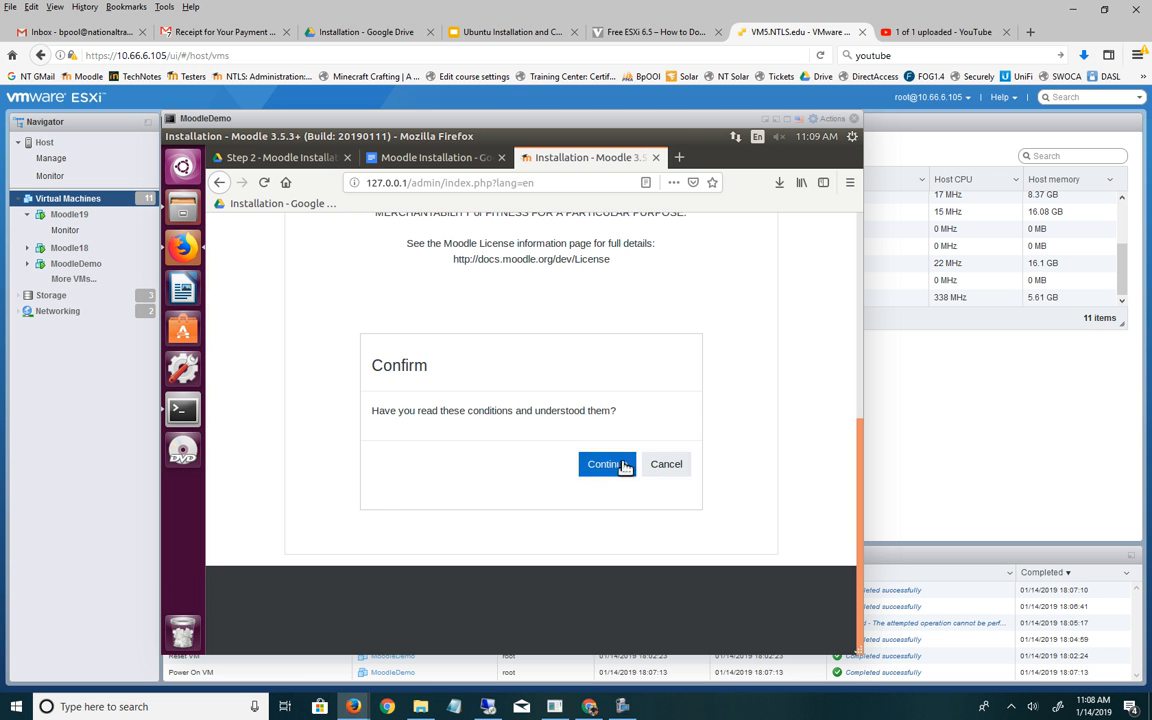
- Accept the license and review server checks: all minimum requirements met, one HTTPS warning
scroll(630, 360, up, 3)
scroll(630, 360, down, 3)
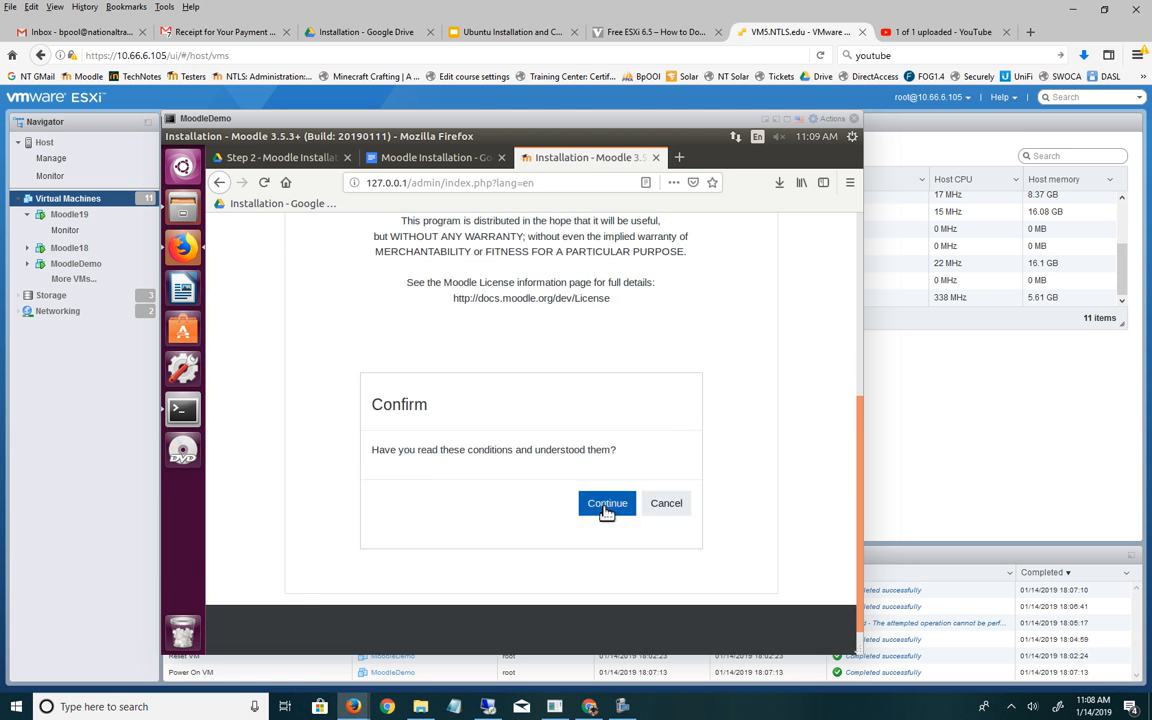
click(609, 504)
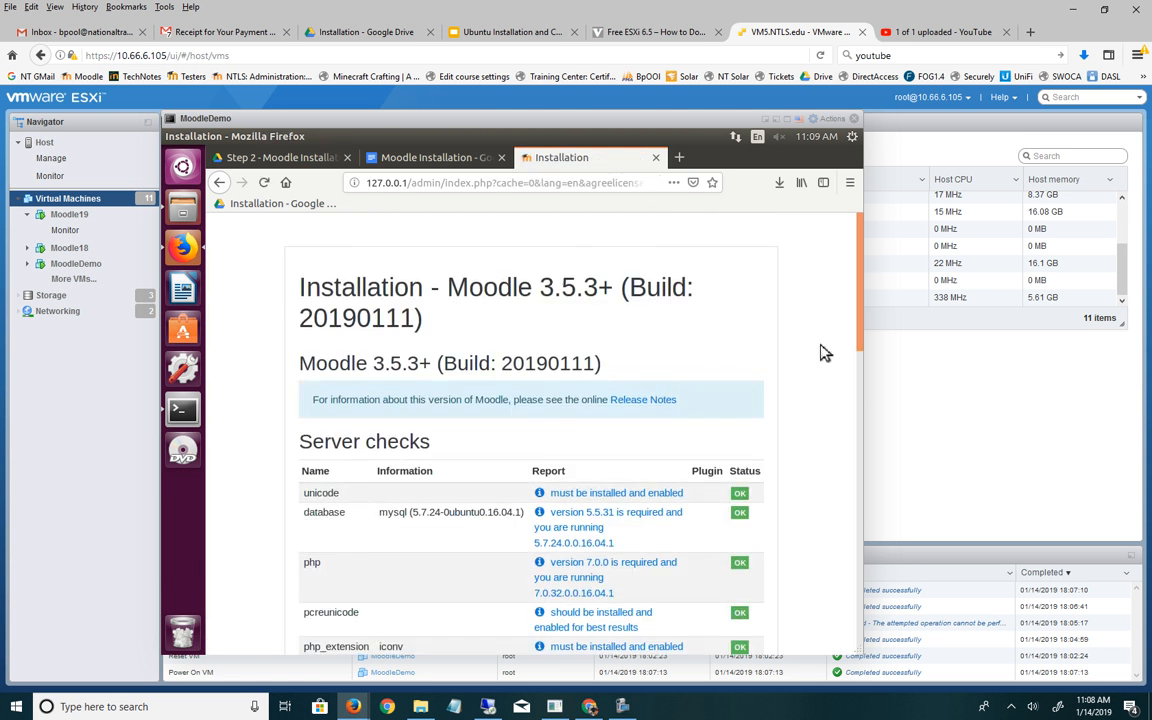
scroll(822, 355, down, 5)
scroll(805, 363, down, 8)
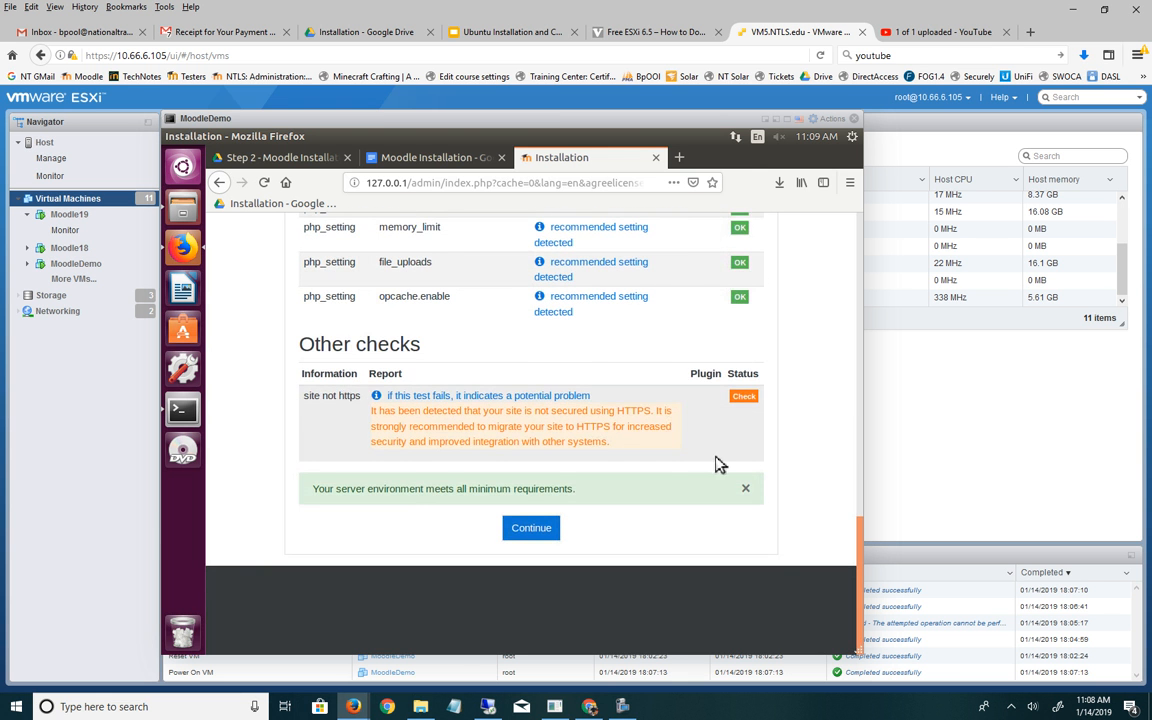
scroll(715, 464, up, 5)
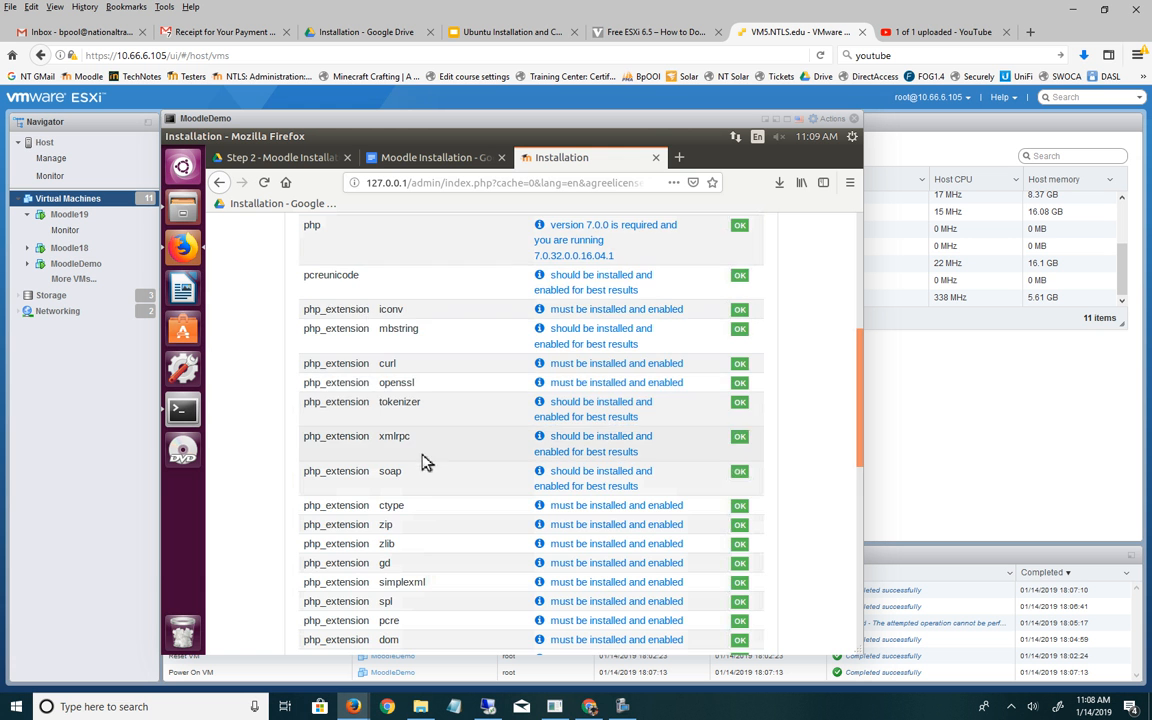
scroll(418, 420, up, 4)
scroll(410, 400, down, 8)
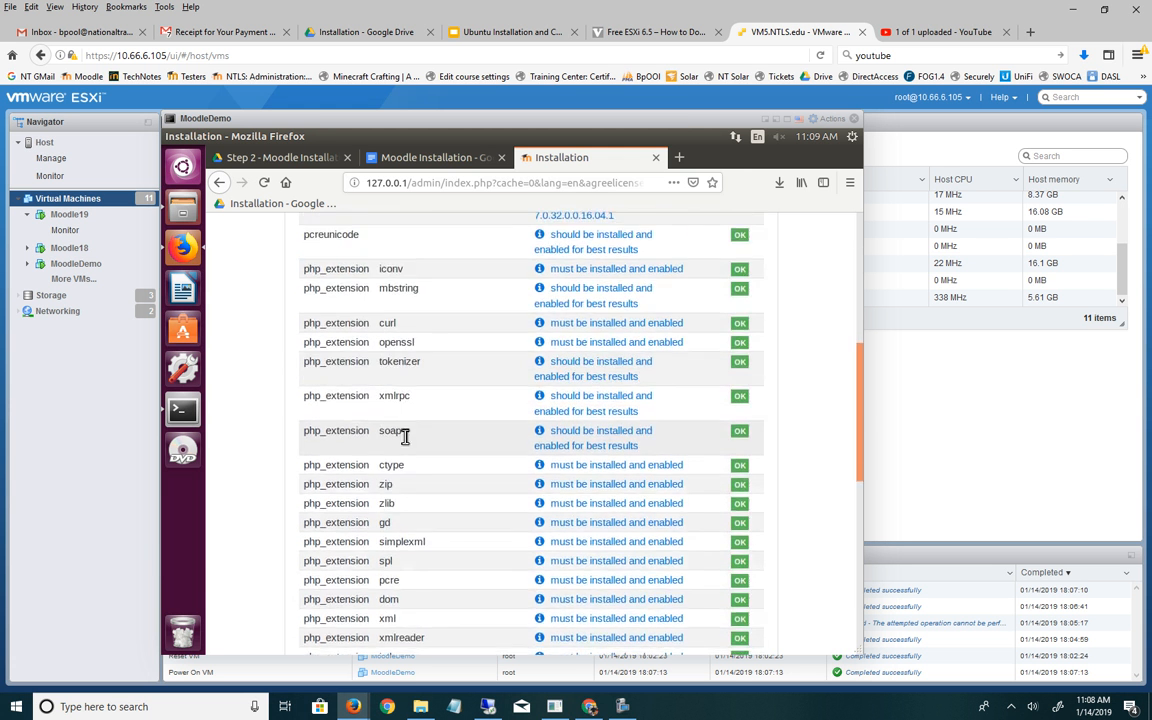
scroll(409, 440, down, 2)
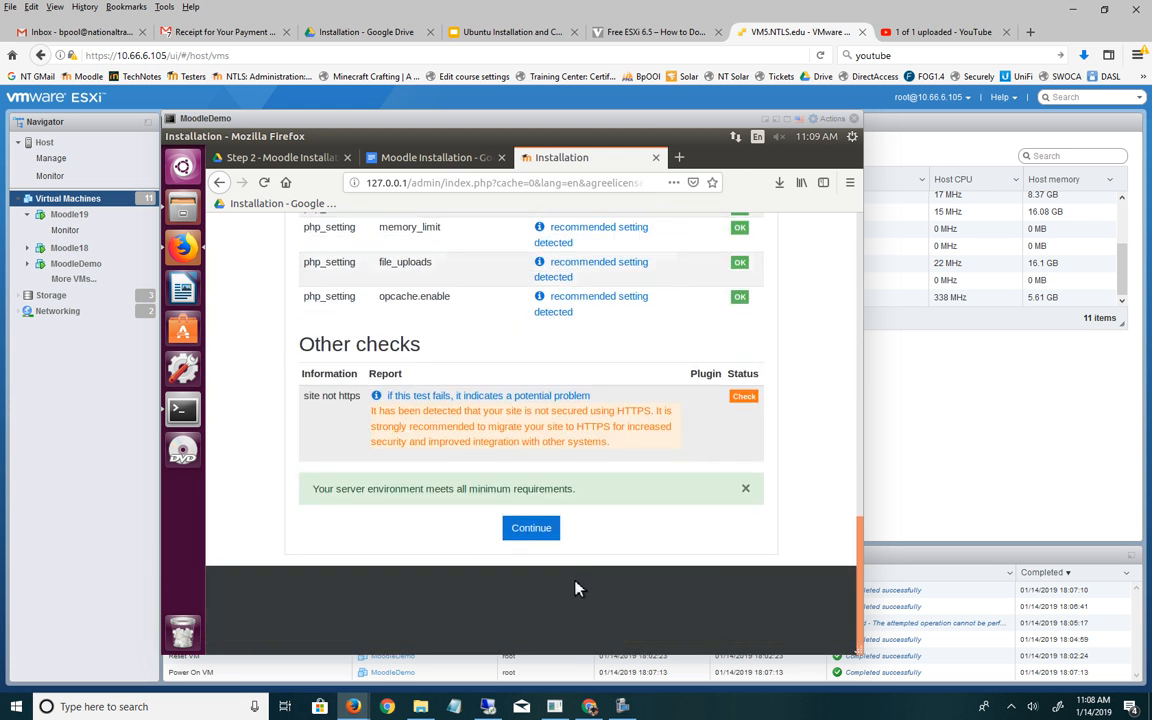
- Run the plugin installation, confirm every component reports Success, and continue to admin setup
click(538, 527)
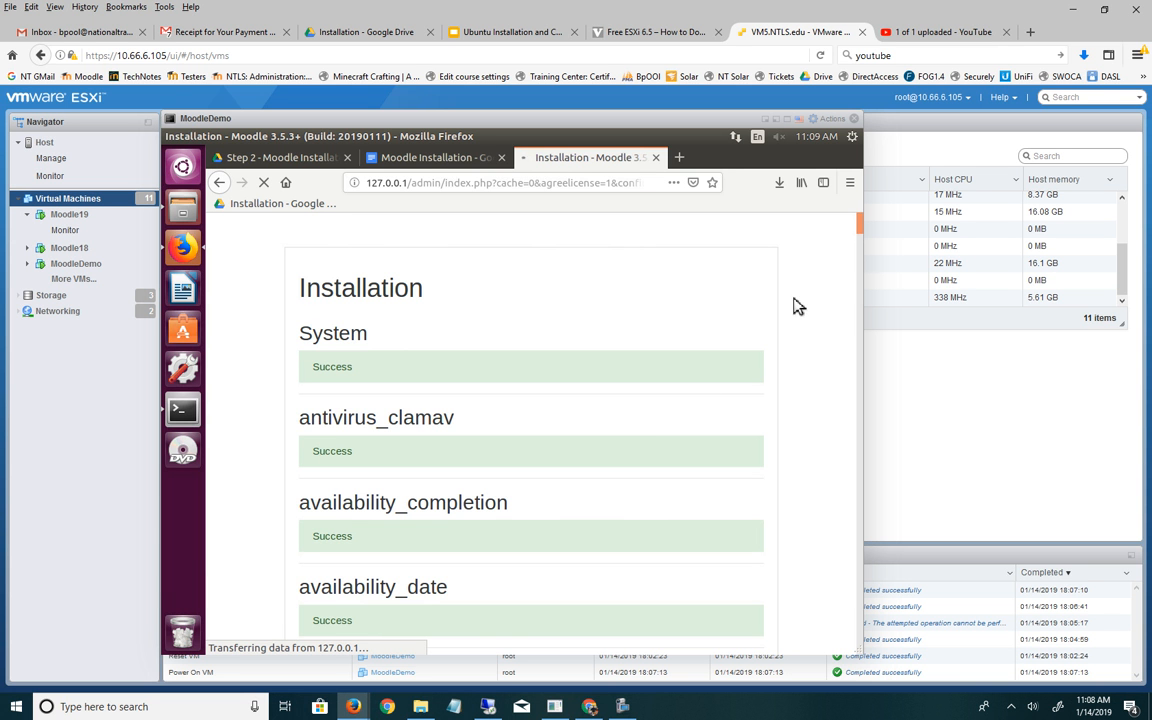
drag(863, 266, 861, 655)
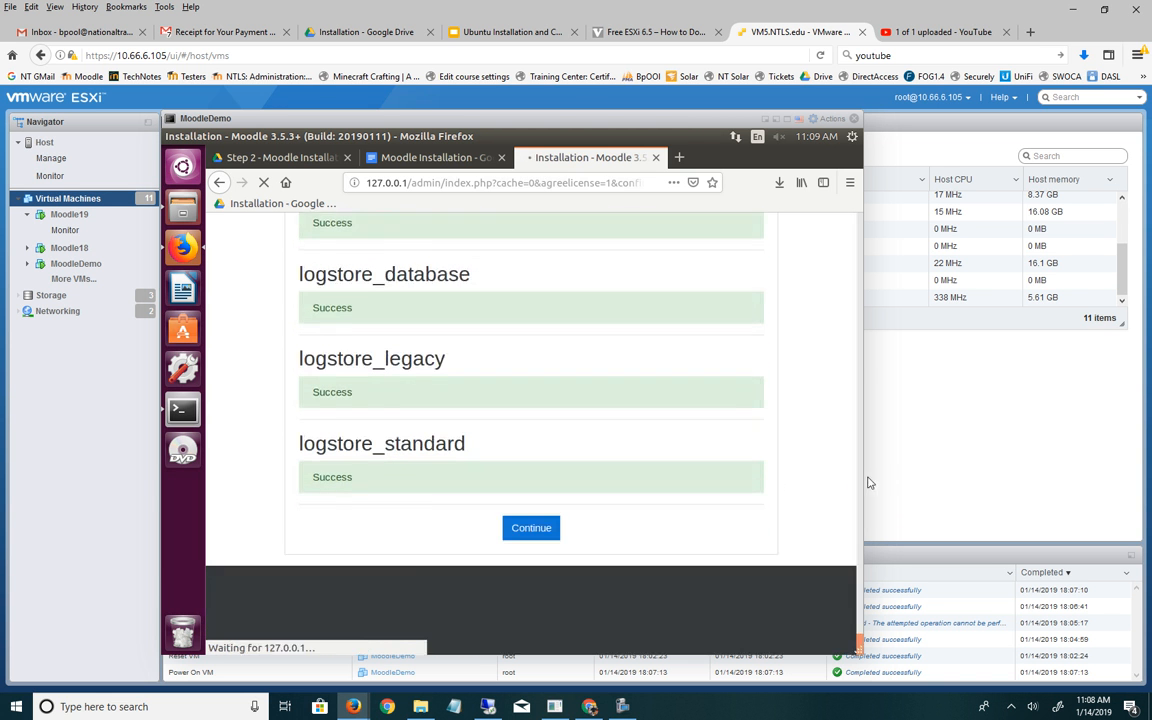
click(529, 536)
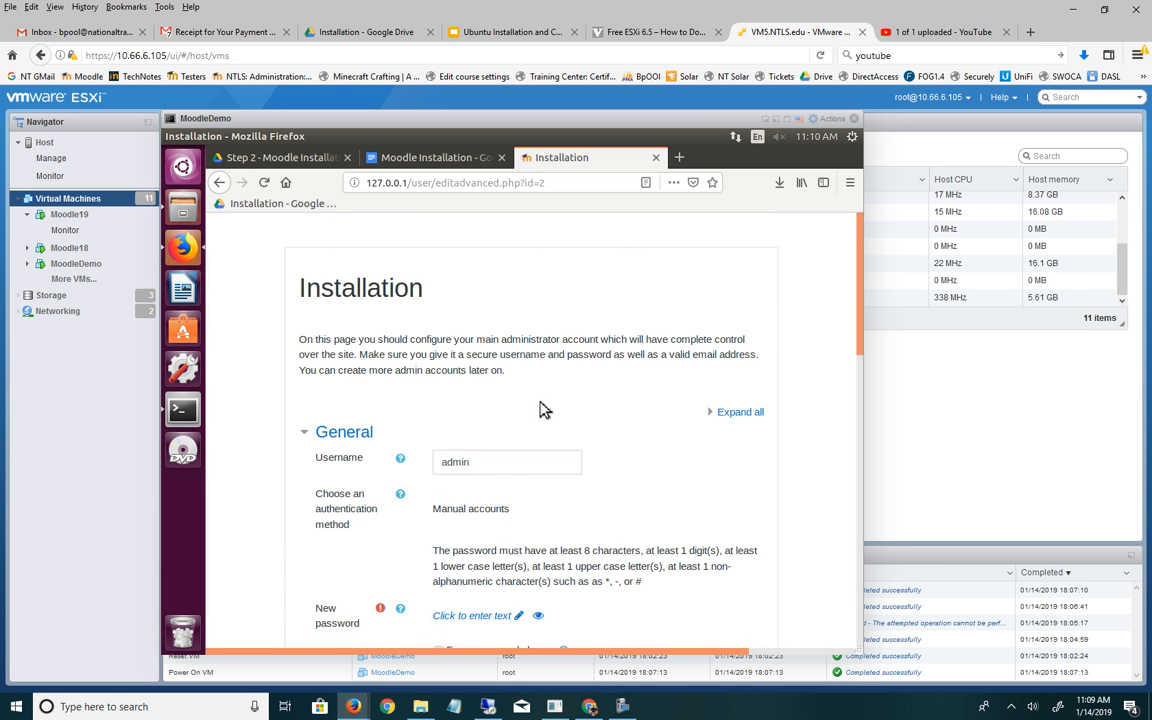
- Enter a new admin password, show it as plain text, and save it
scroll(545, 410, down, 3)
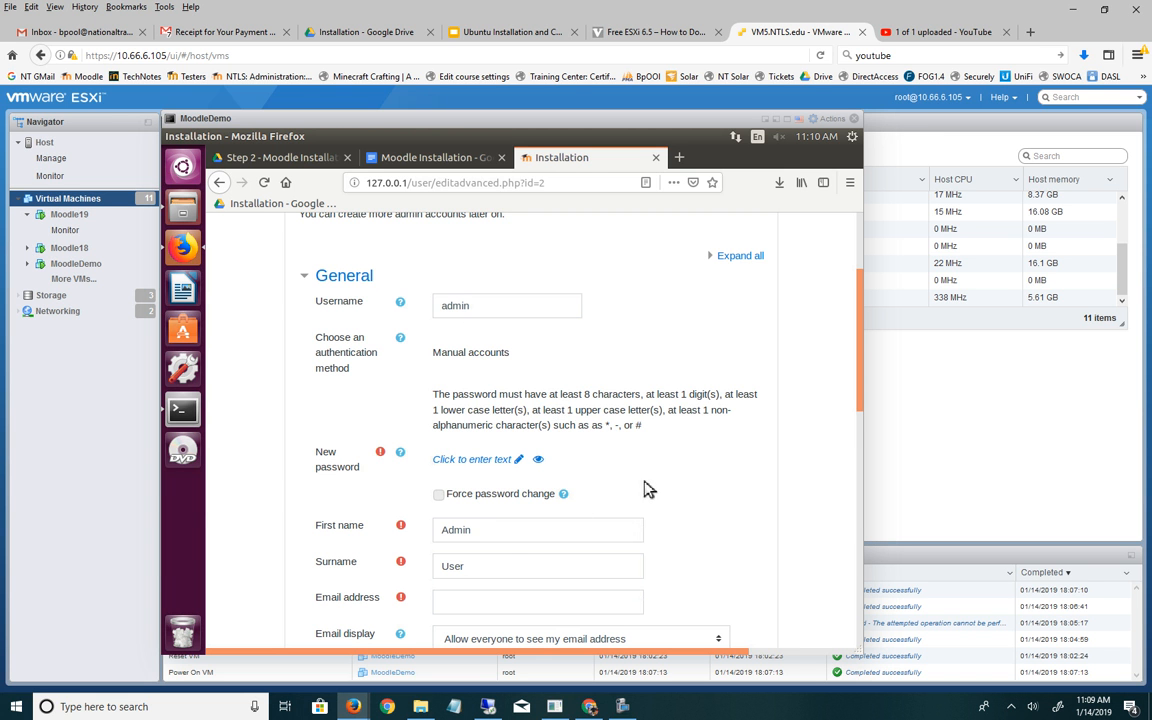
scroll(591, 571, down, 1)
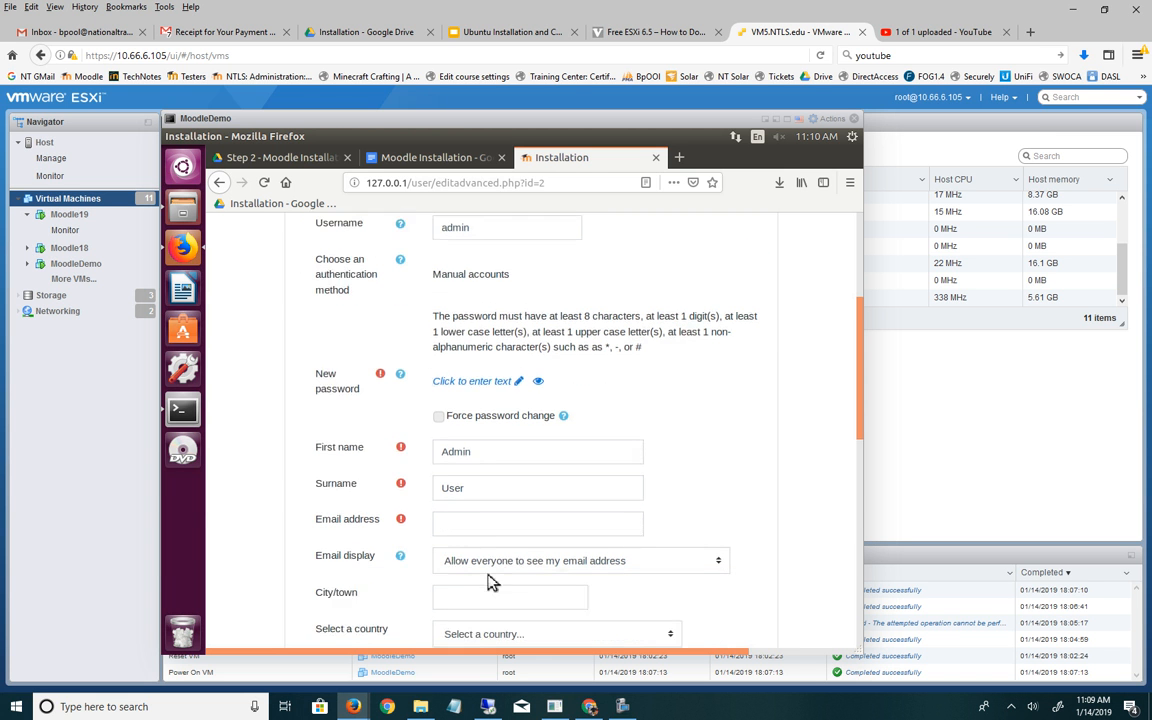
click(496, 536)
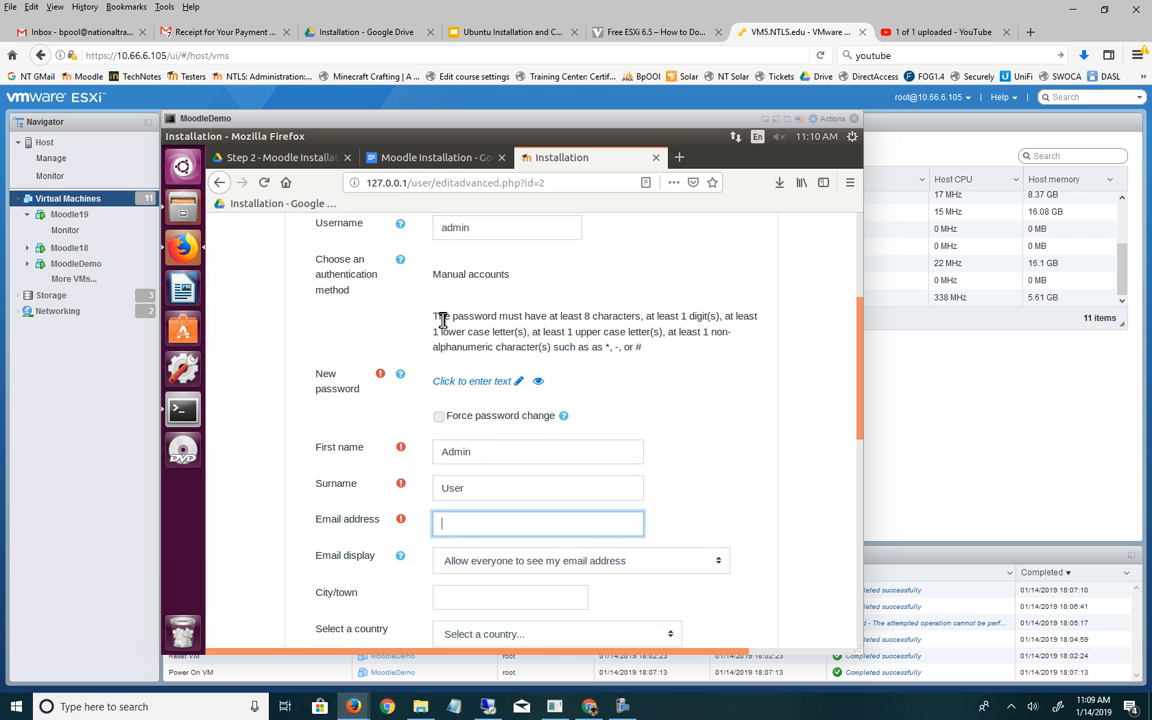
drag(436, 316, 680, 357)
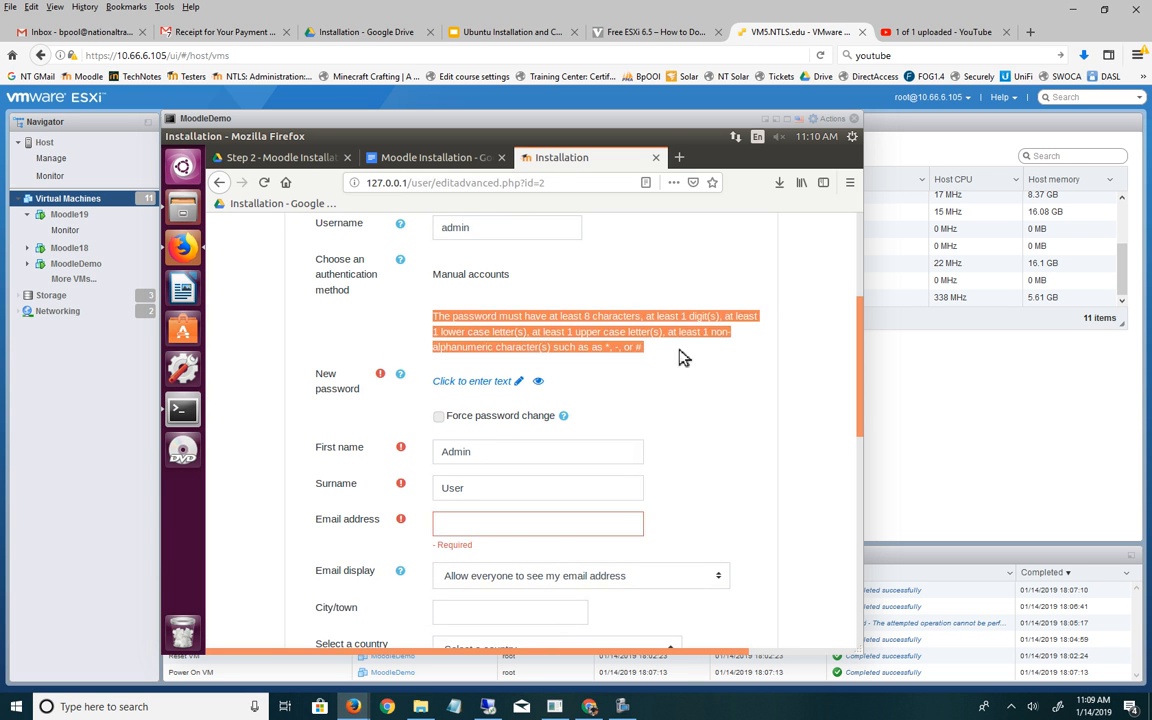
click(757, 415)
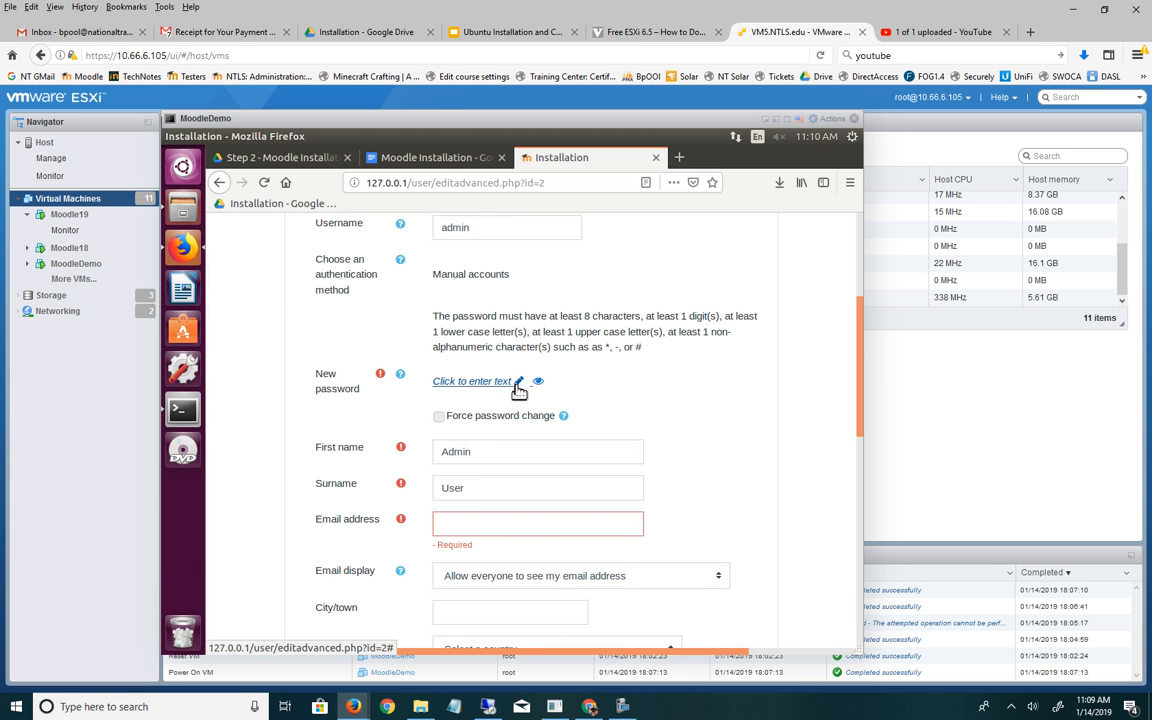
click(515, 386)
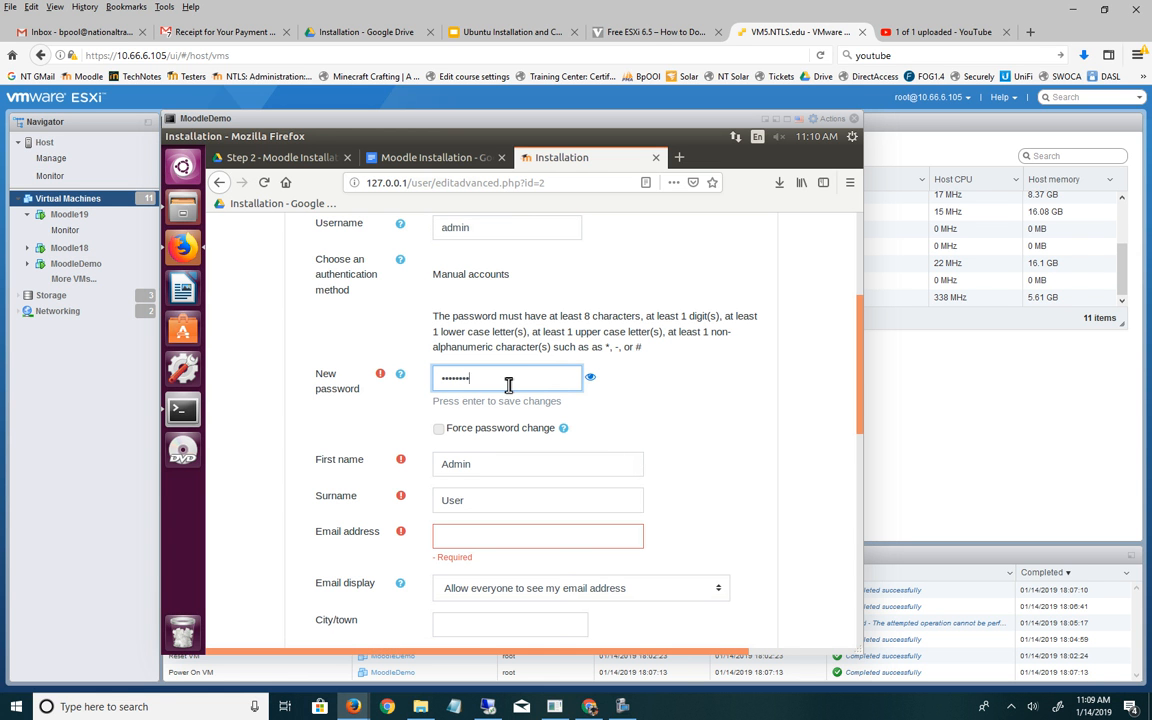
click(591, 378)
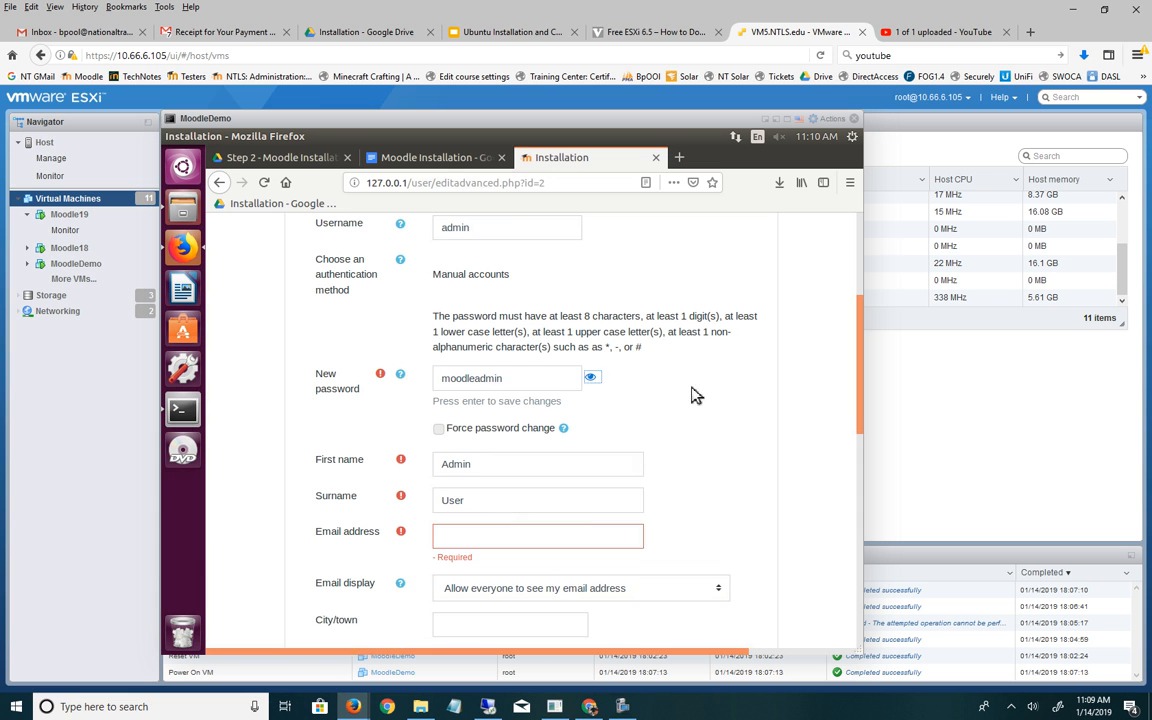
key(Return)
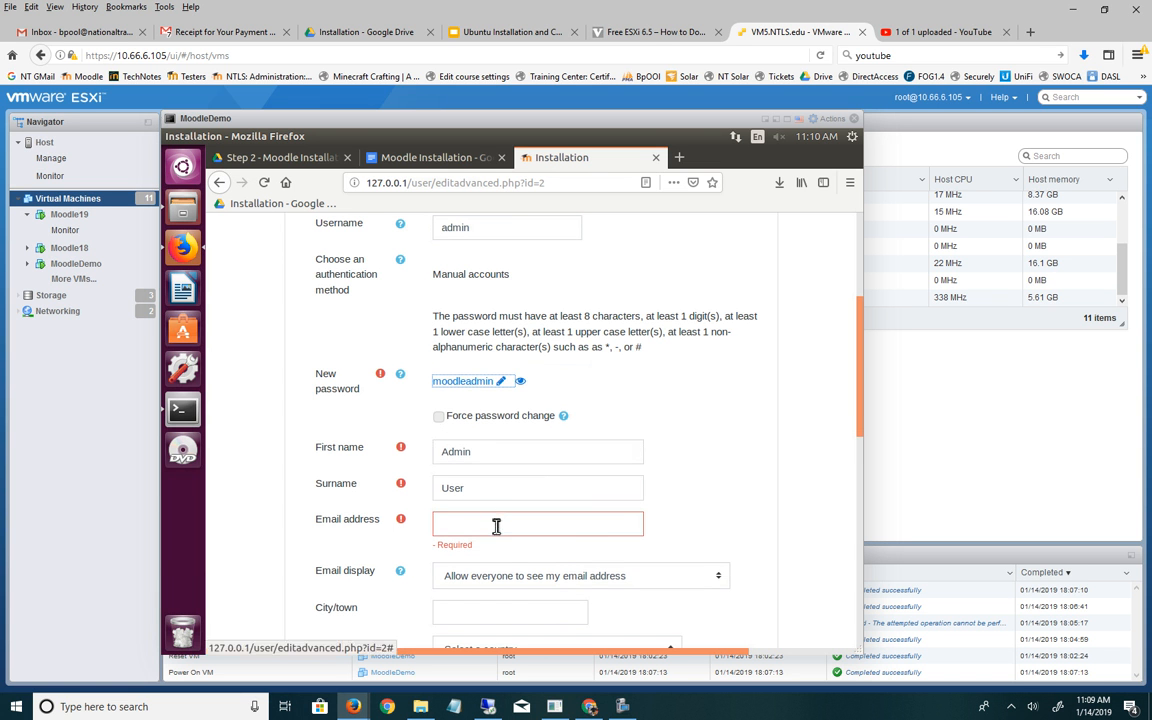
- Set Email display to 'Hide my email address from non-privileged users'
click(495, 525)
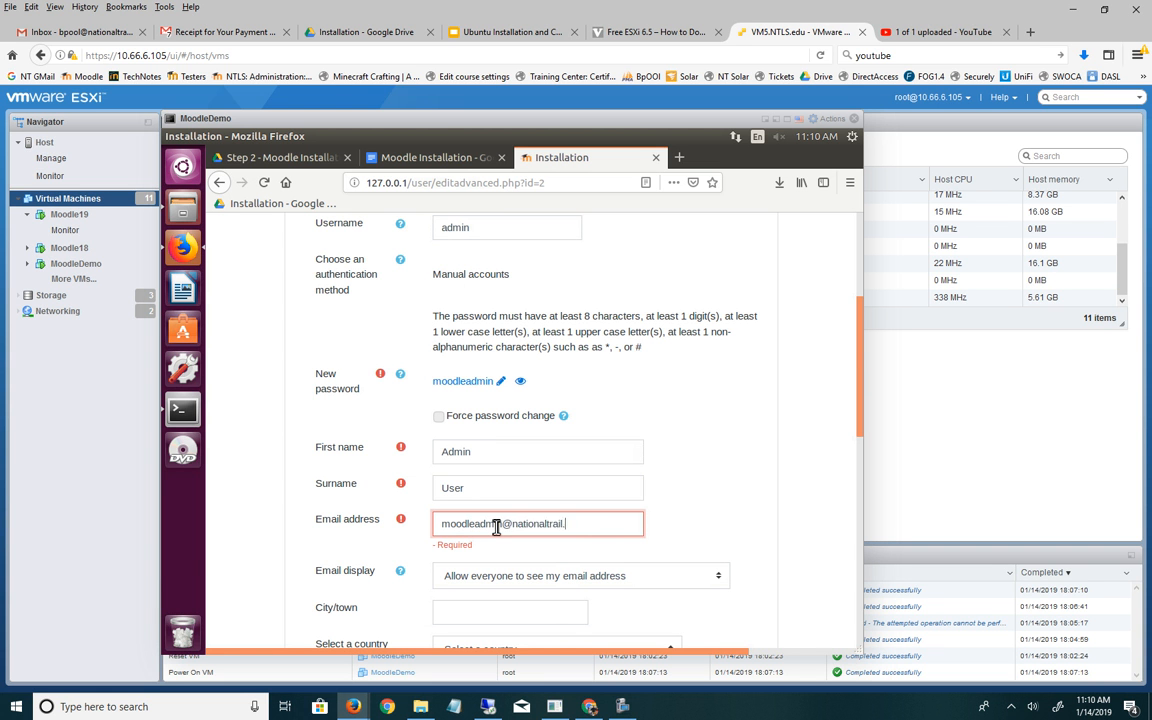
scroll(648, 483, down, 3)
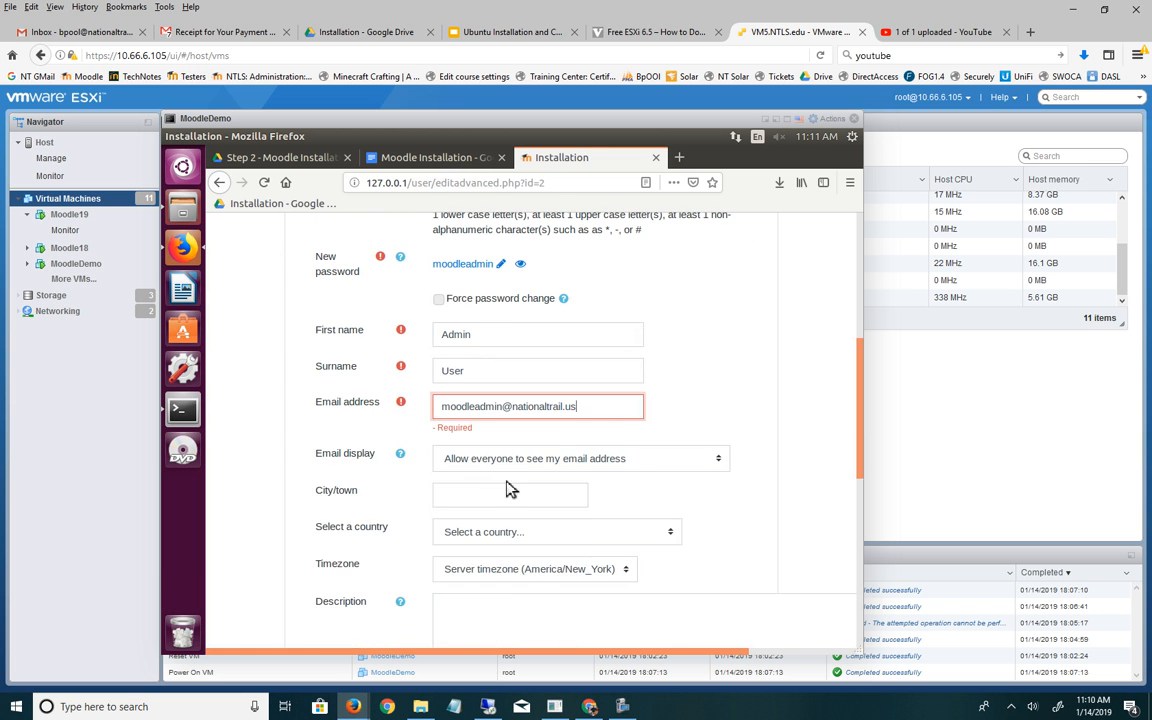
click(509, 468)
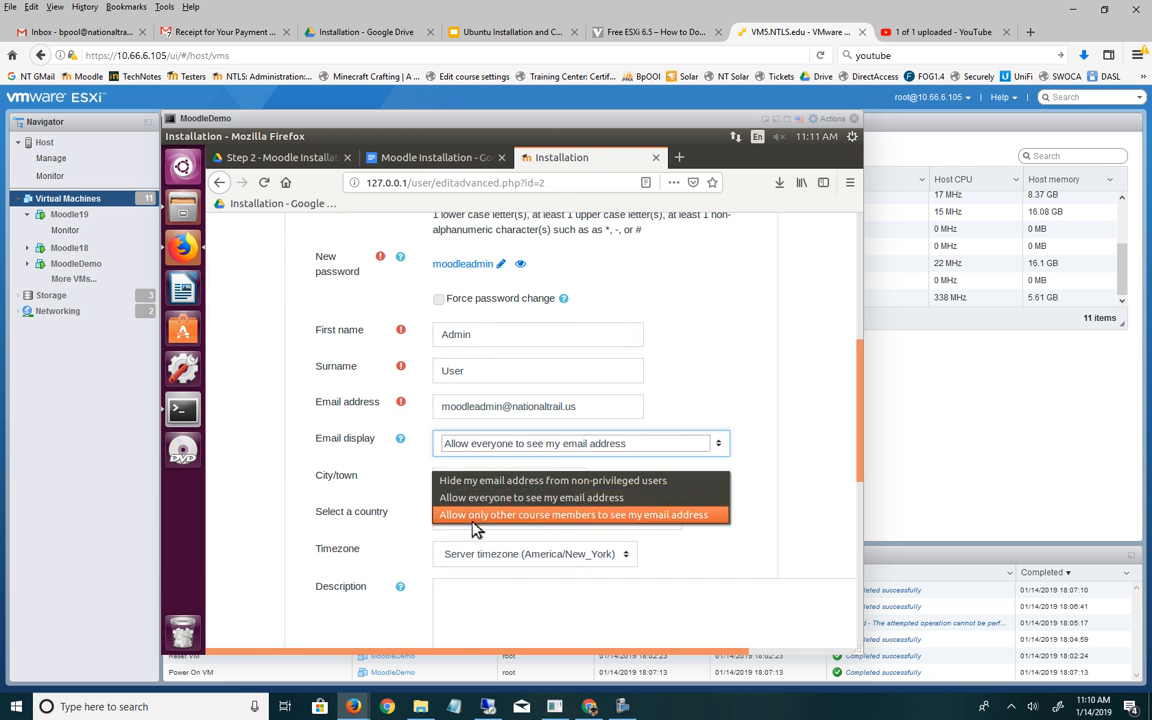
click(468, 483)
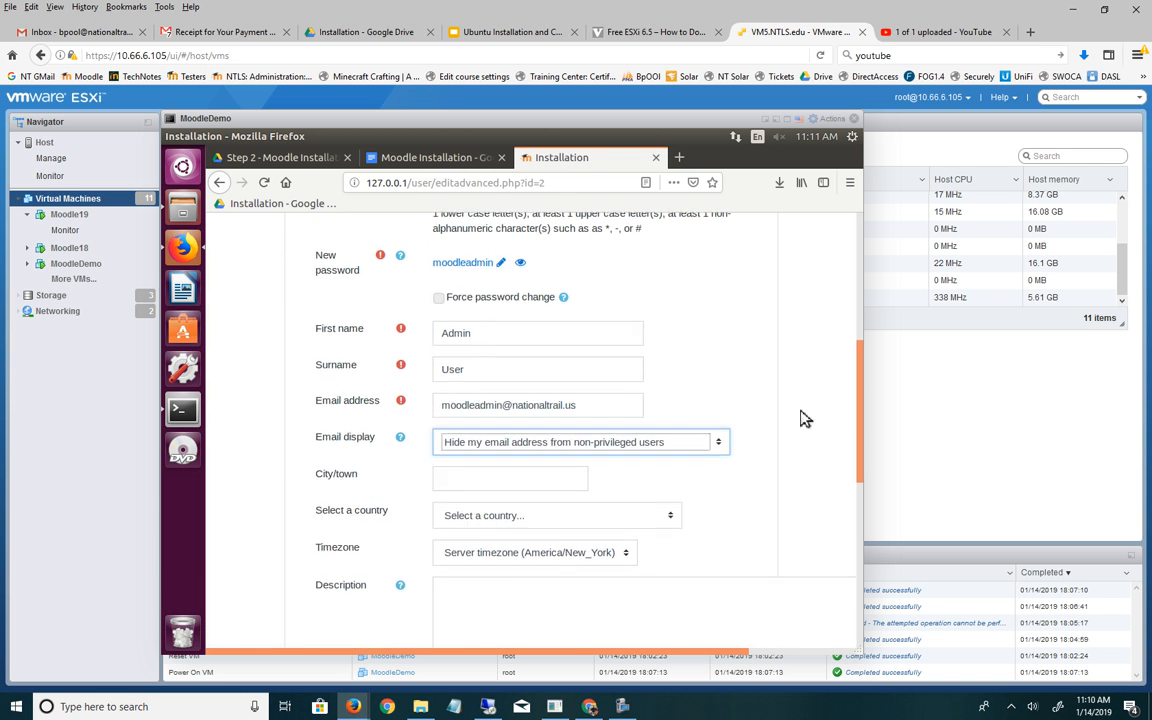
scroll(694, 373, down, 3)
click(688, 336)
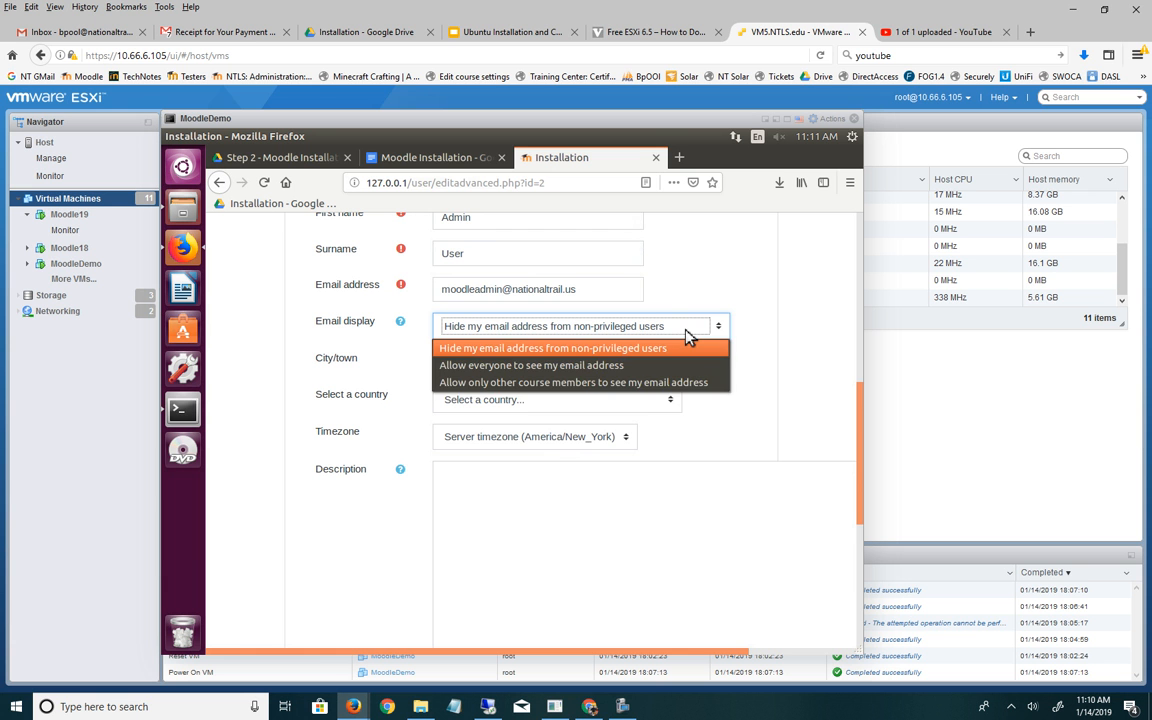
click(753, 344)
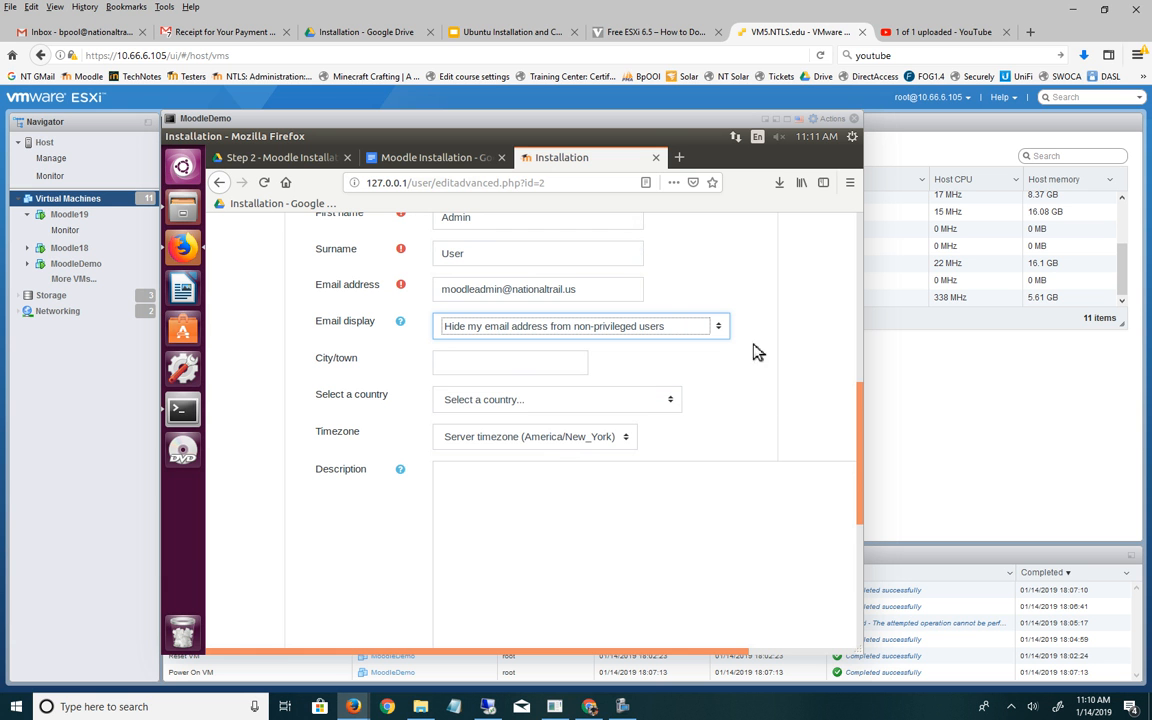
- Choose United States as the admin's country and scroll down toward Update profile
click(500, 405)
key(u)
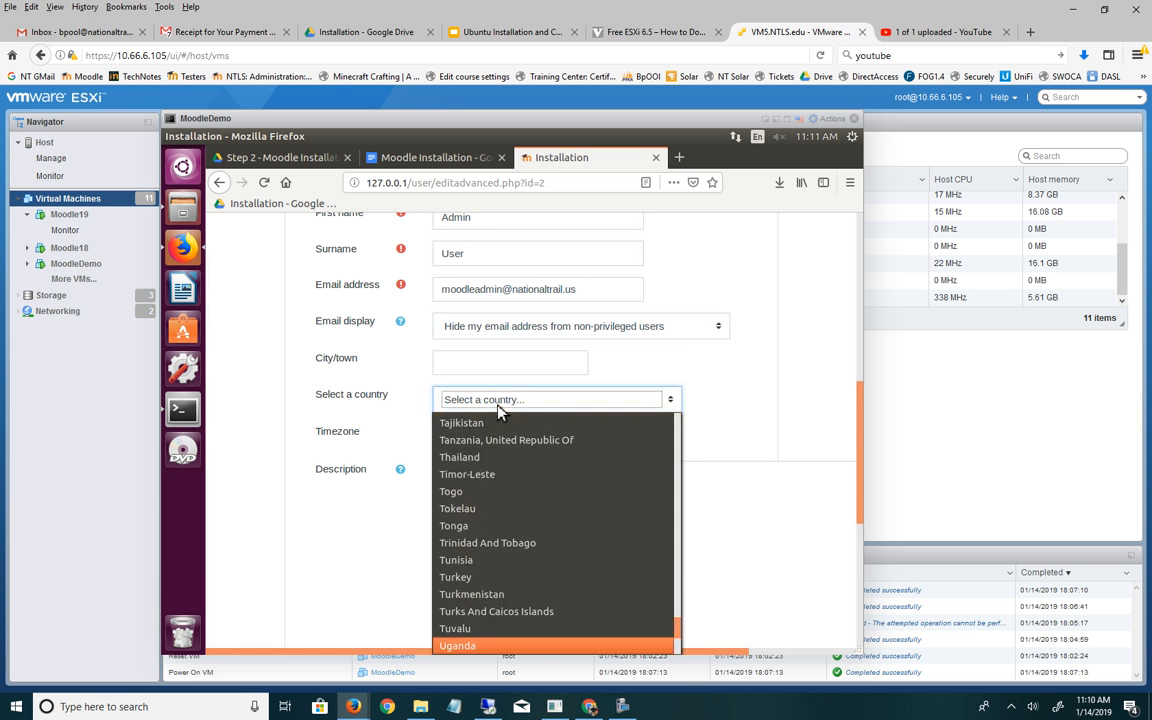
key(Down)
key(Down)
key(Down)
key(Down)
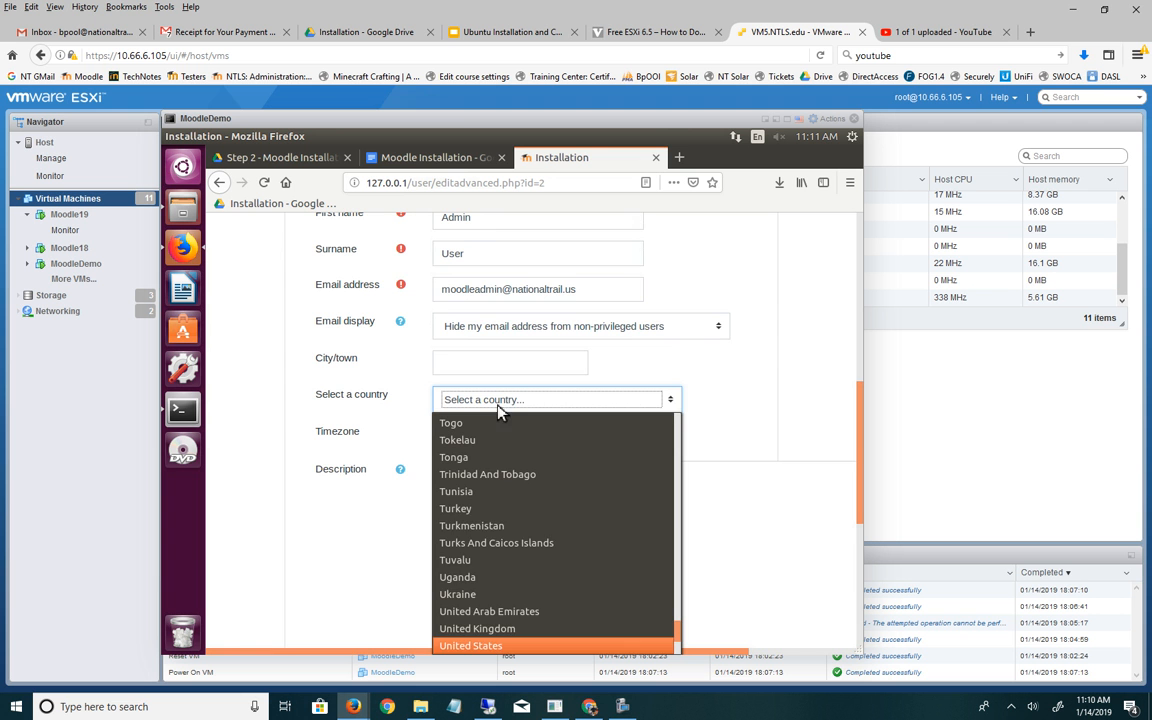
click(495, 646)
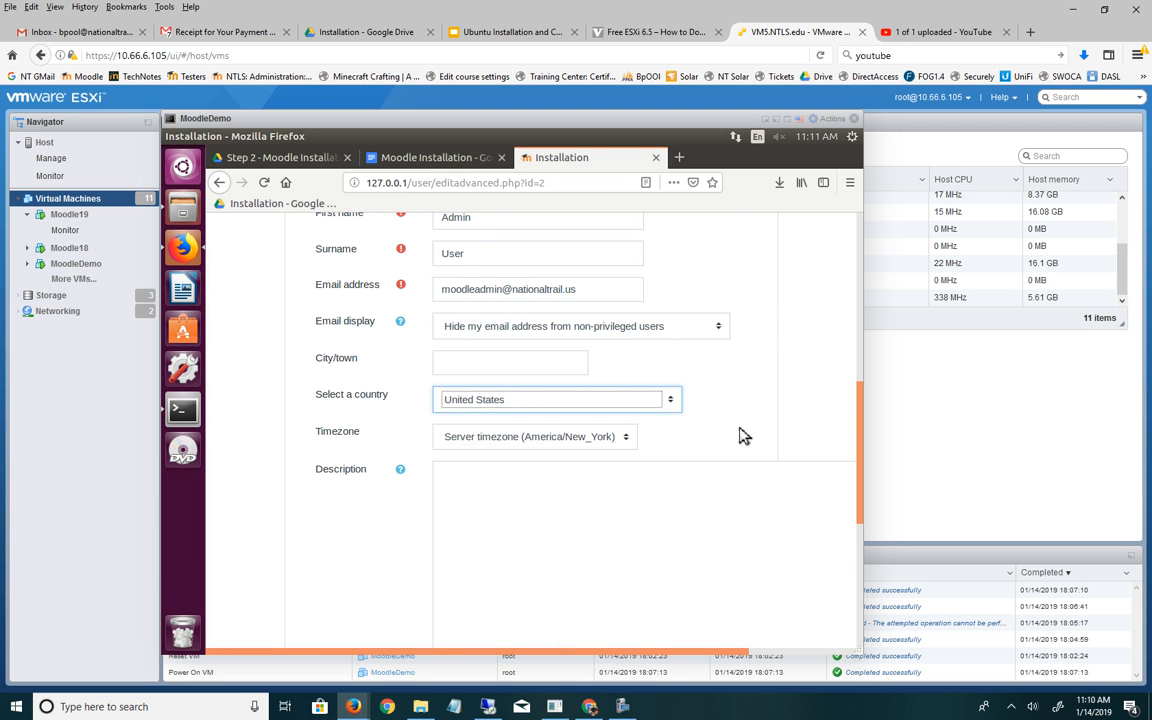
scroll(743, 432, down, 5)
scroll(743, 435, down, 2)
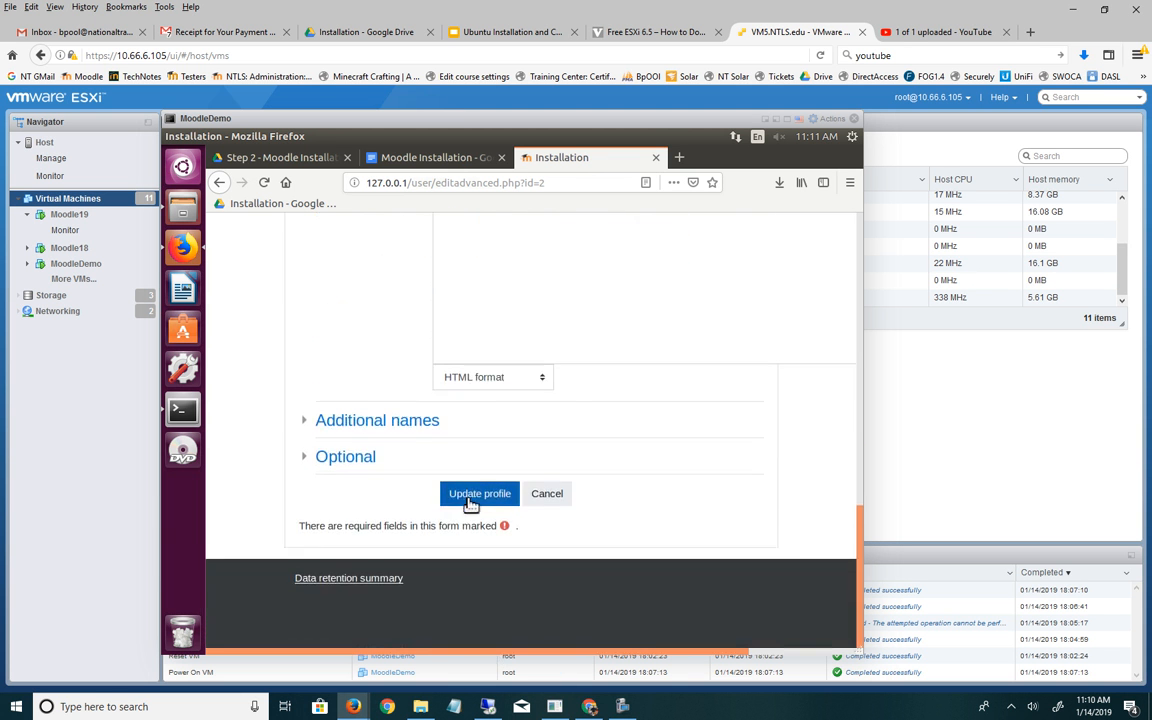
- Submit the admin profile, re-save the rejected password, and submit again
click(466, 489)
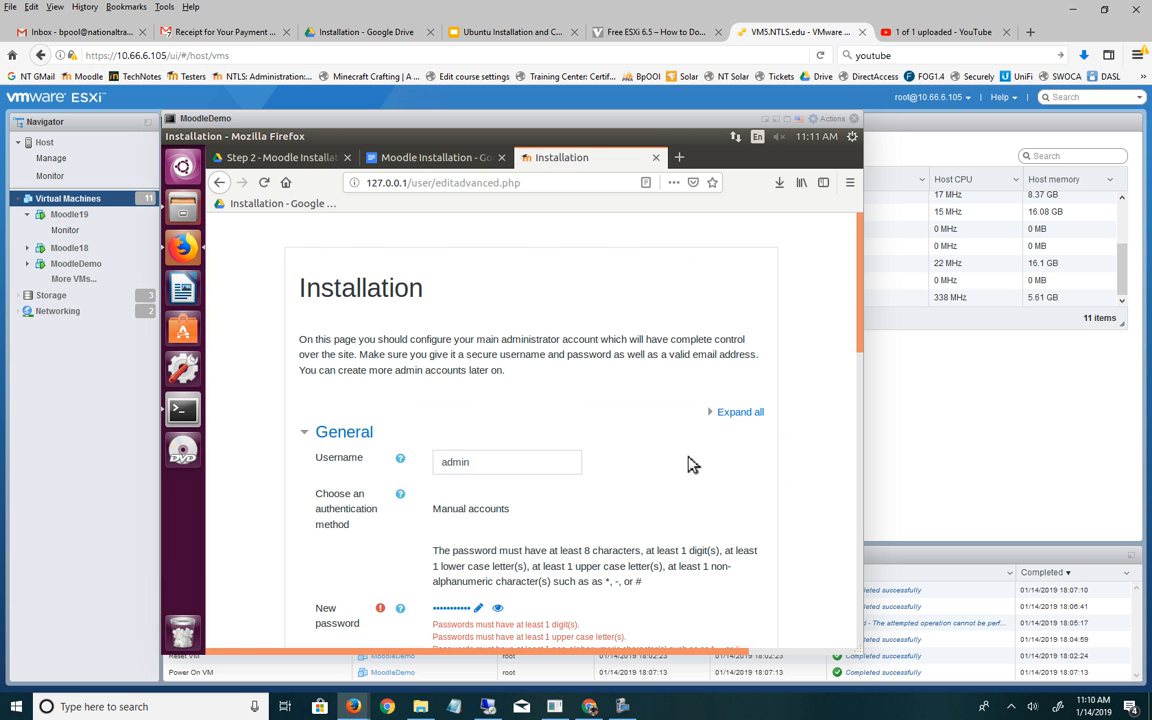
scroll(693, 464, down, 2)
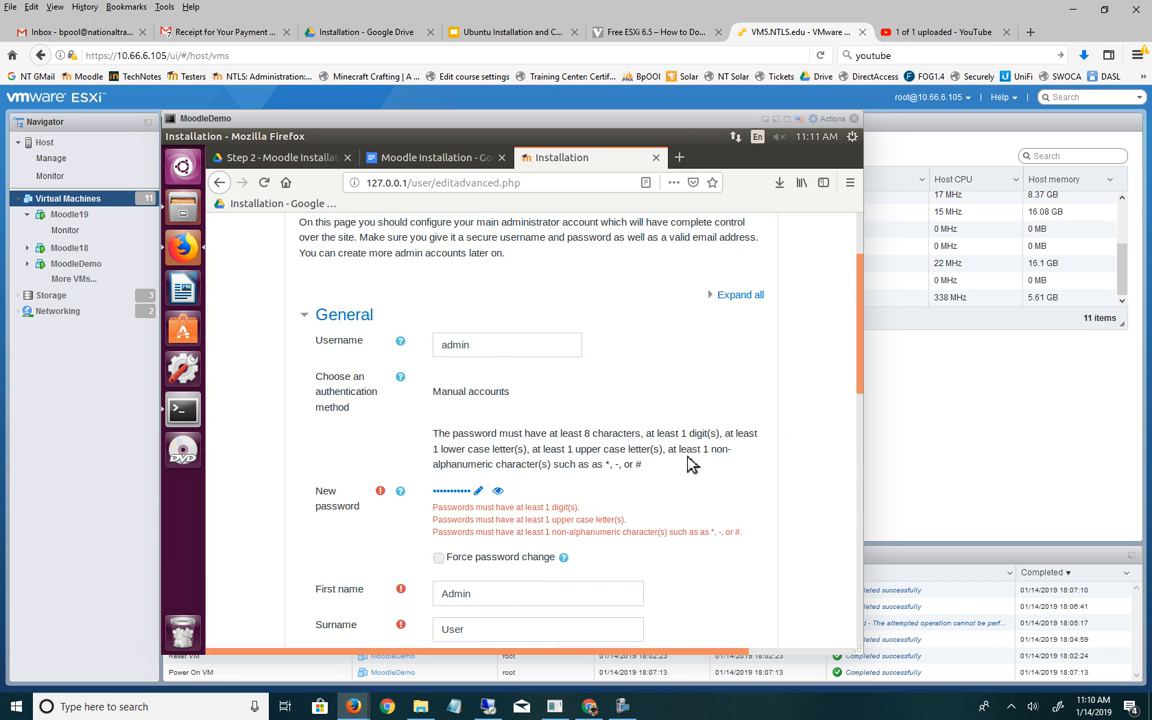
click(499, 496)
click(508, 497)
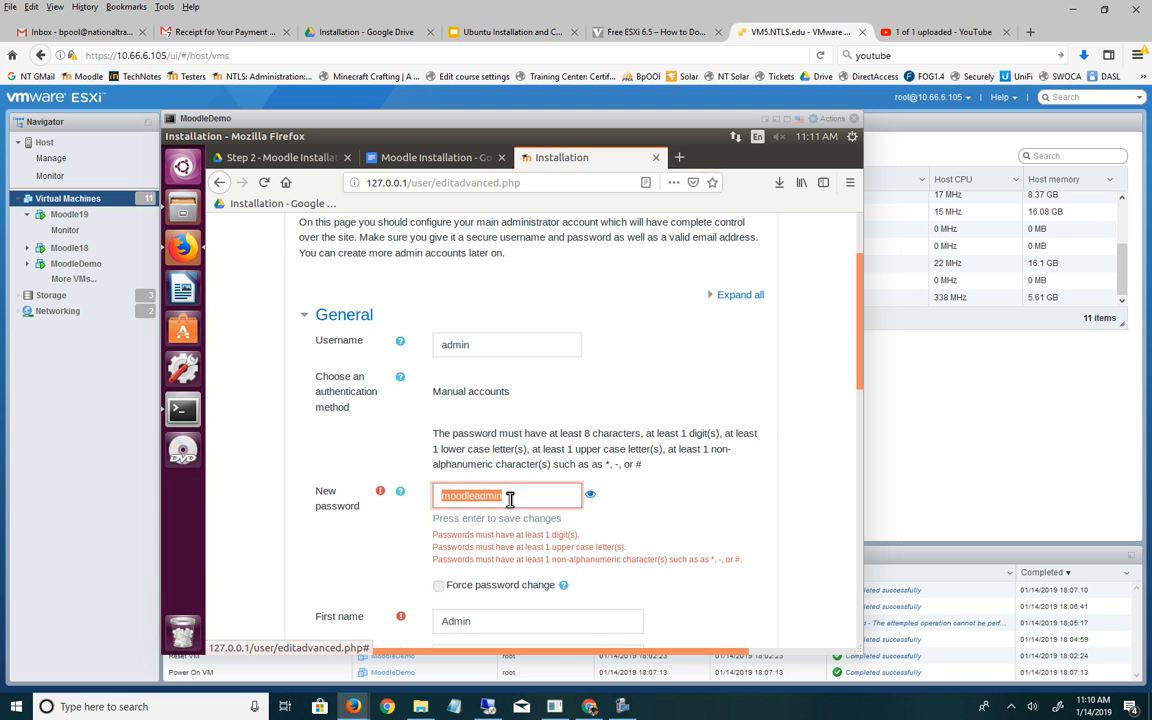
click(524, 502)
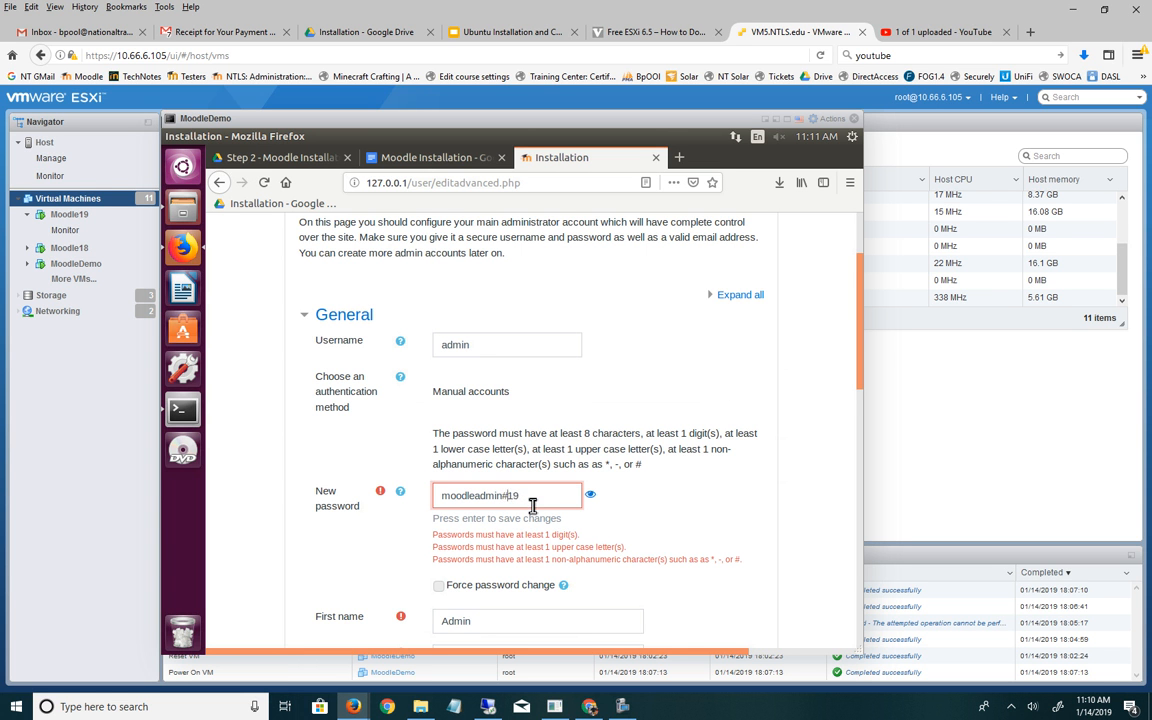
key(Return)
scroll(700, 400, down, 10)
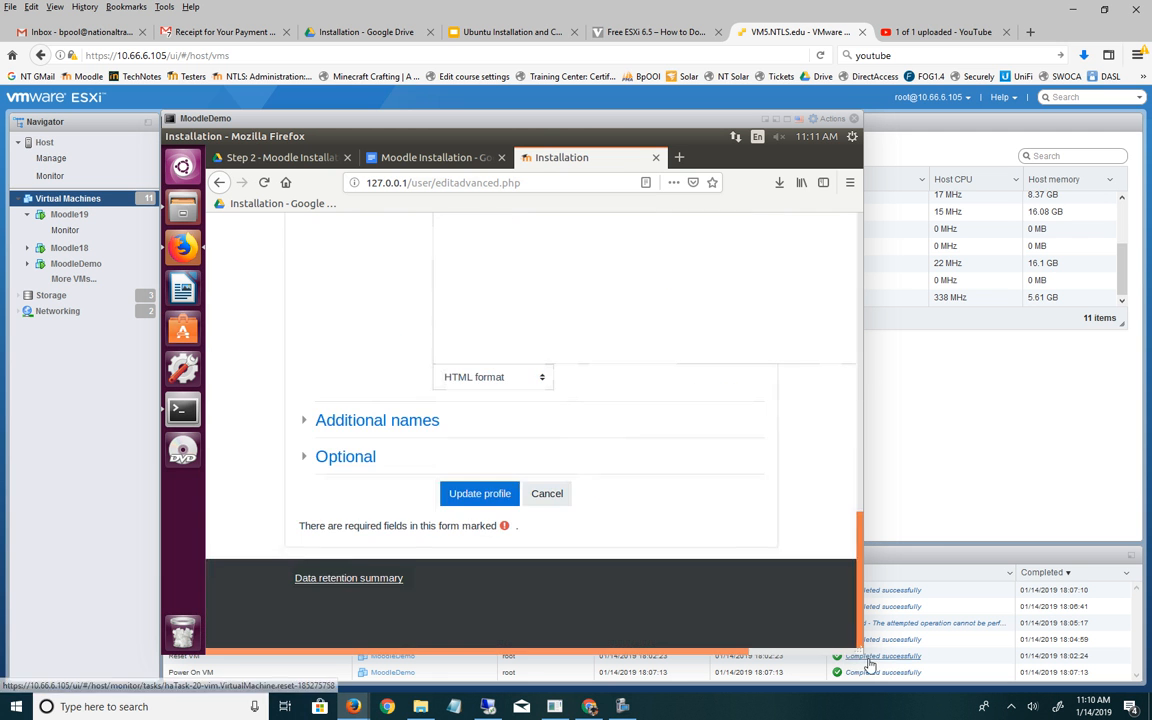
click(474, 494)
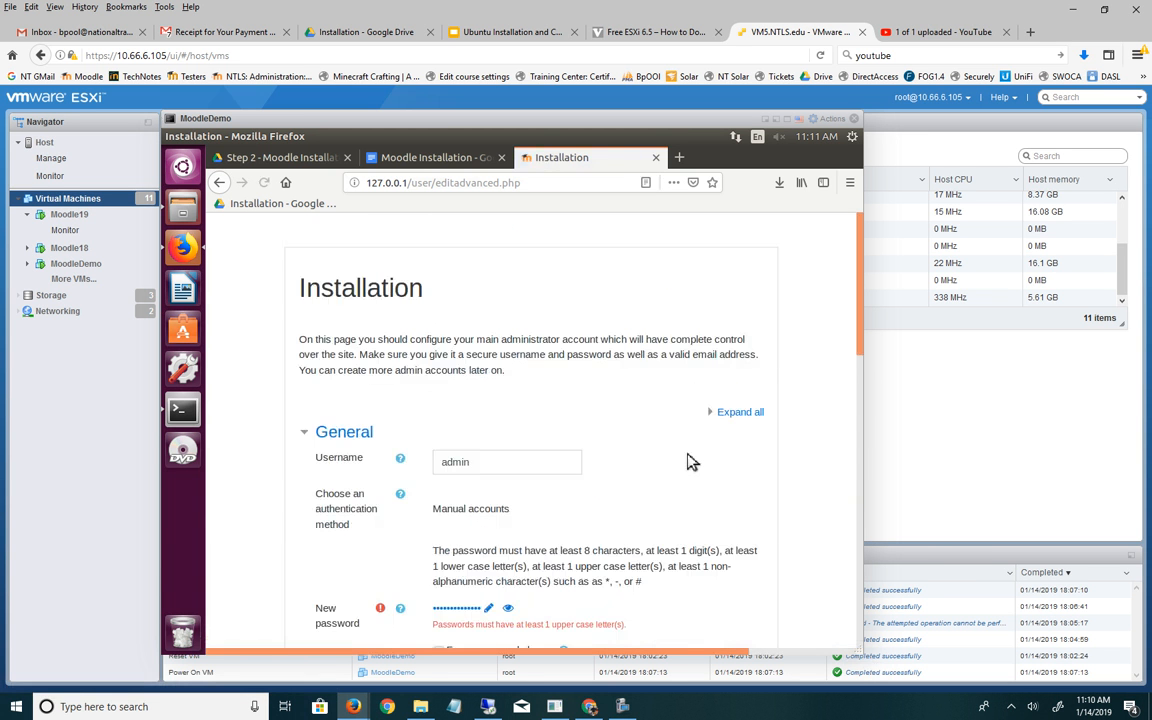
- Capitalise the password's first letter and resubmit the admin profile
scroll(862, 350, down, 3)
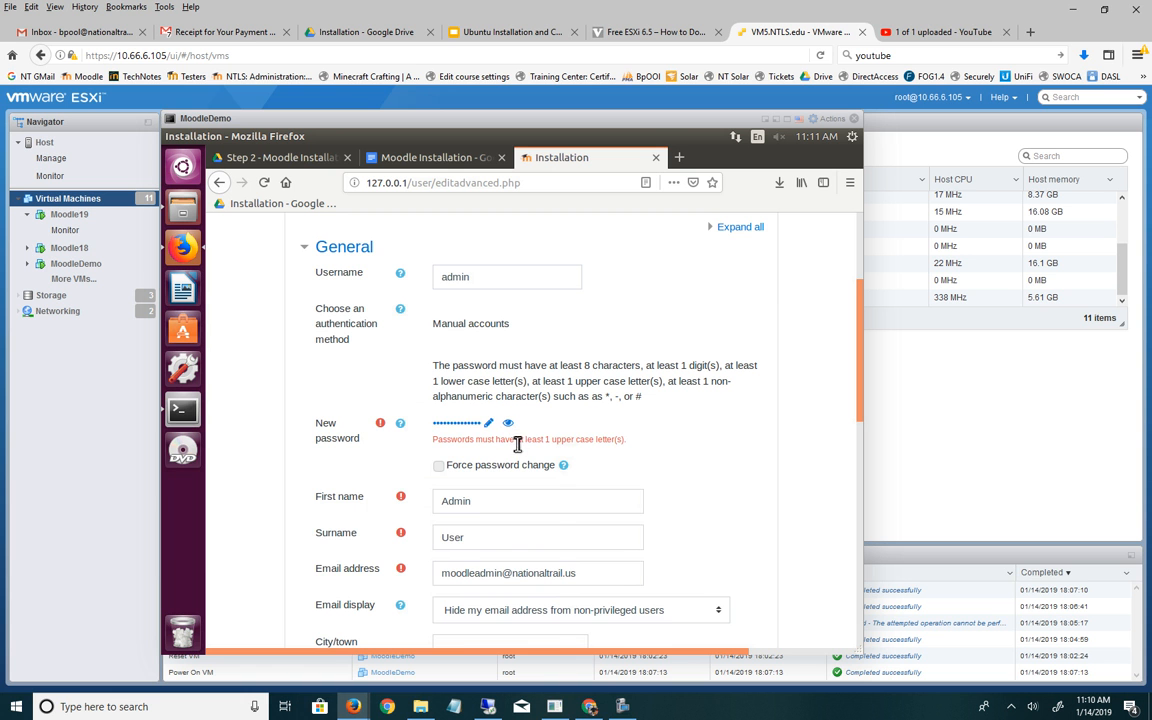
click(488, 423)
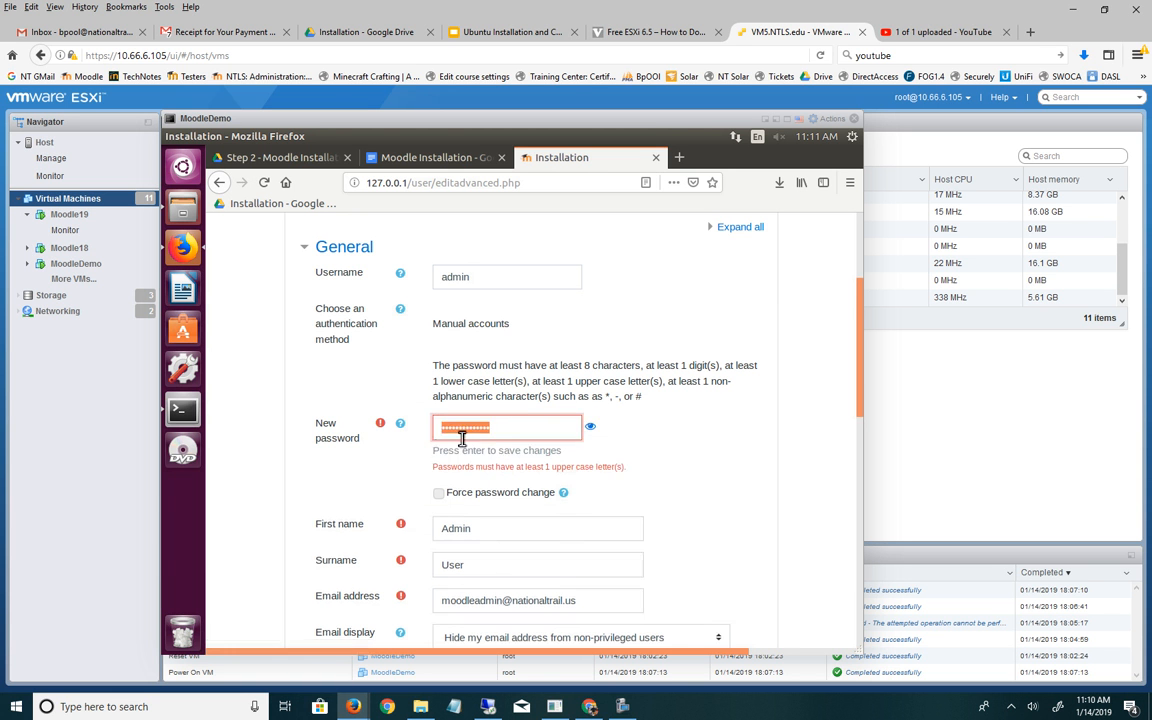
click(591, 428)
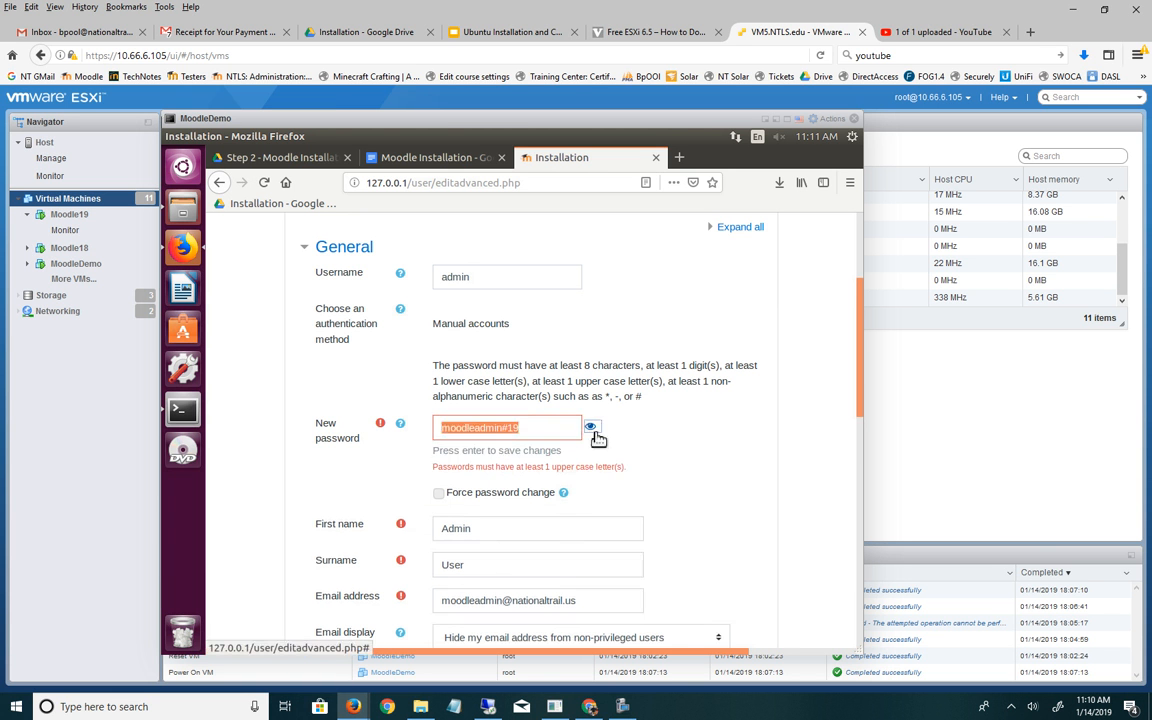
click(444, 430)
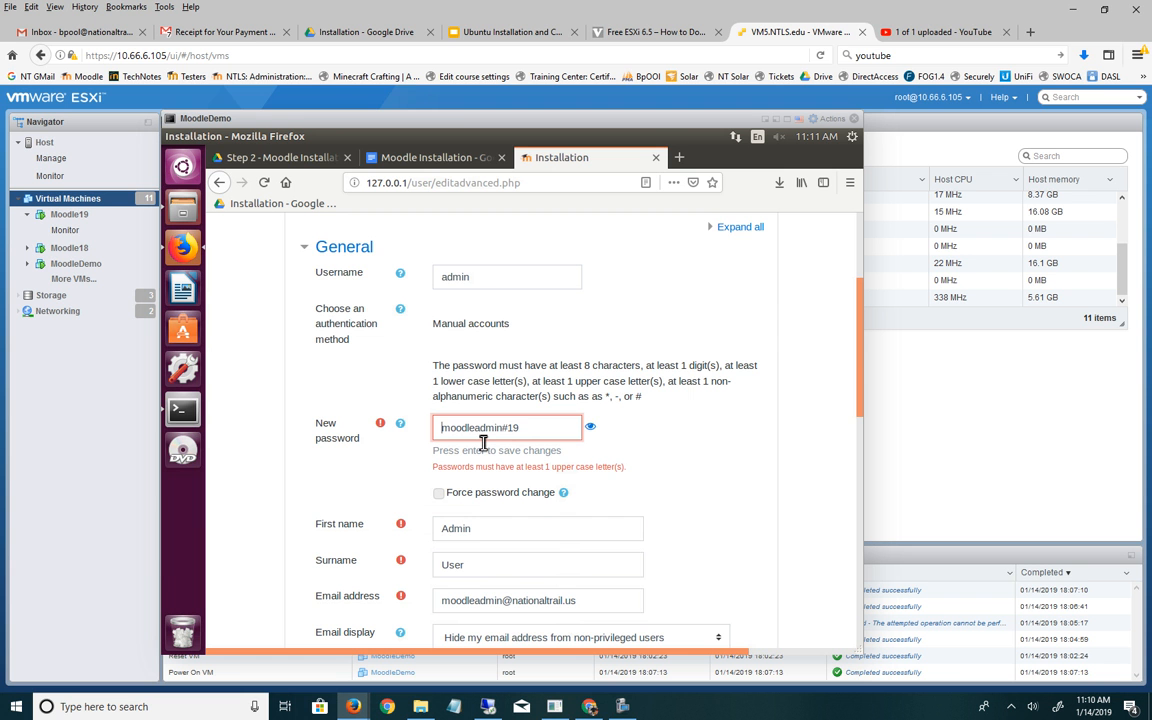
text(M)
key(Delete)
drag(860, 359, 870, 644)
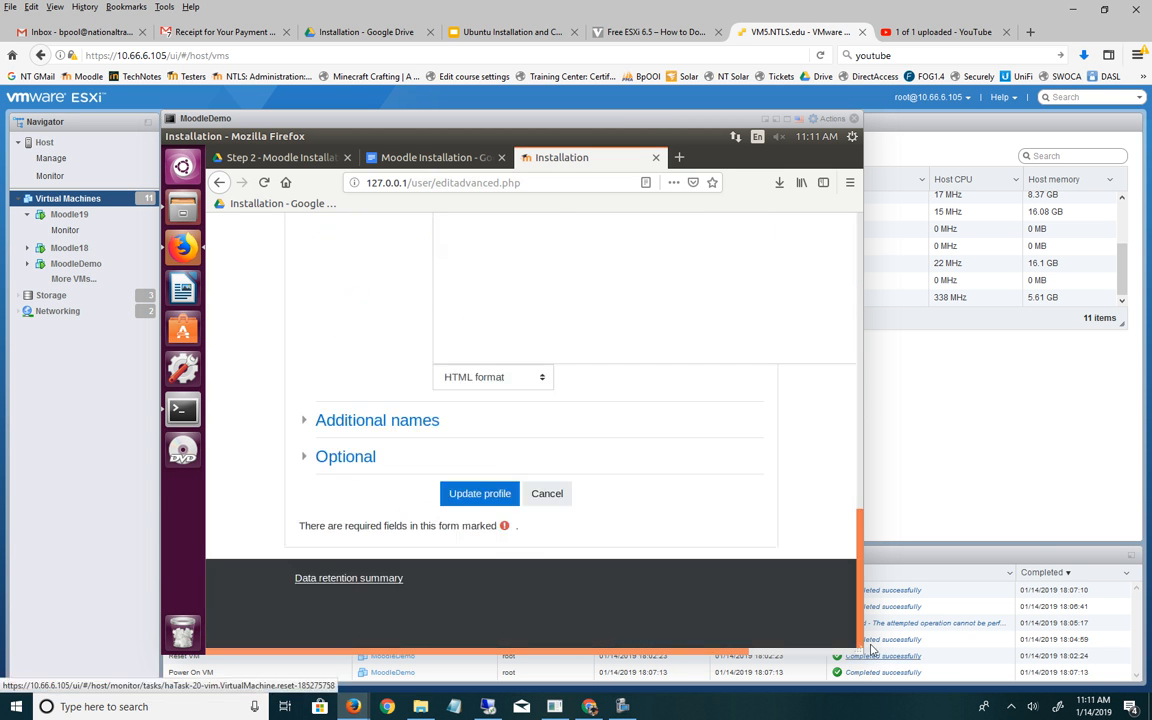
click(473, 497)
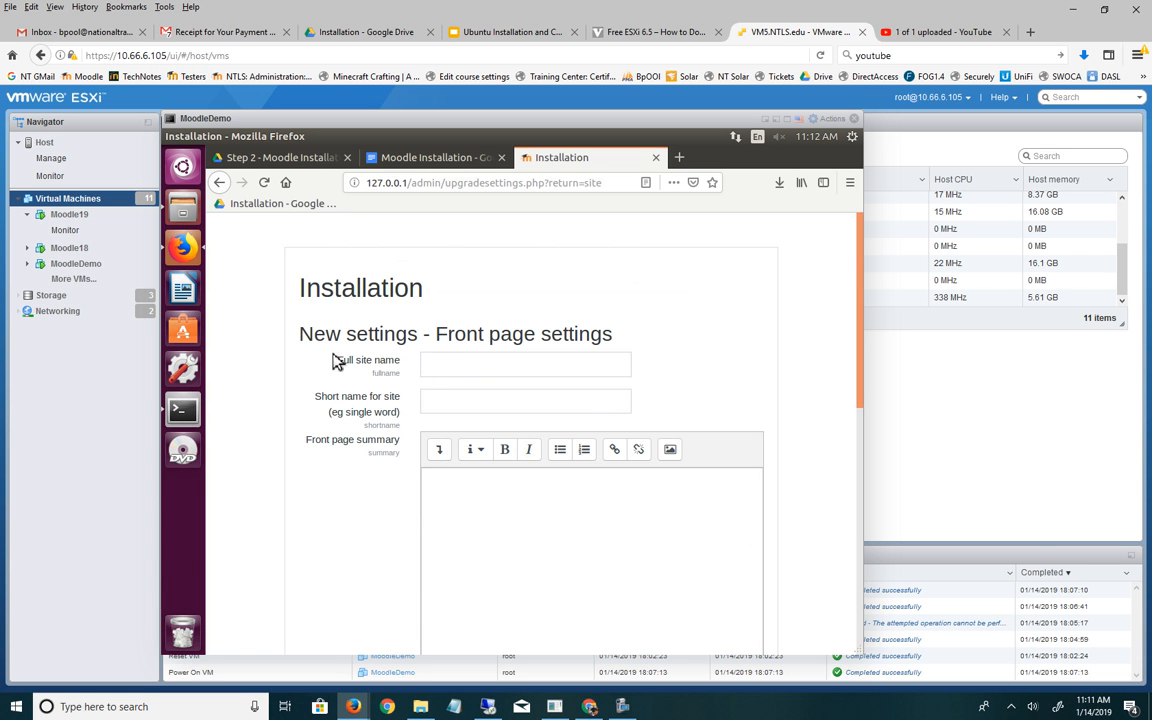
- Enter 'National Trail Moodle' as the full site name and 'NTLS' as the short name
click(452, 366)
text(NT)
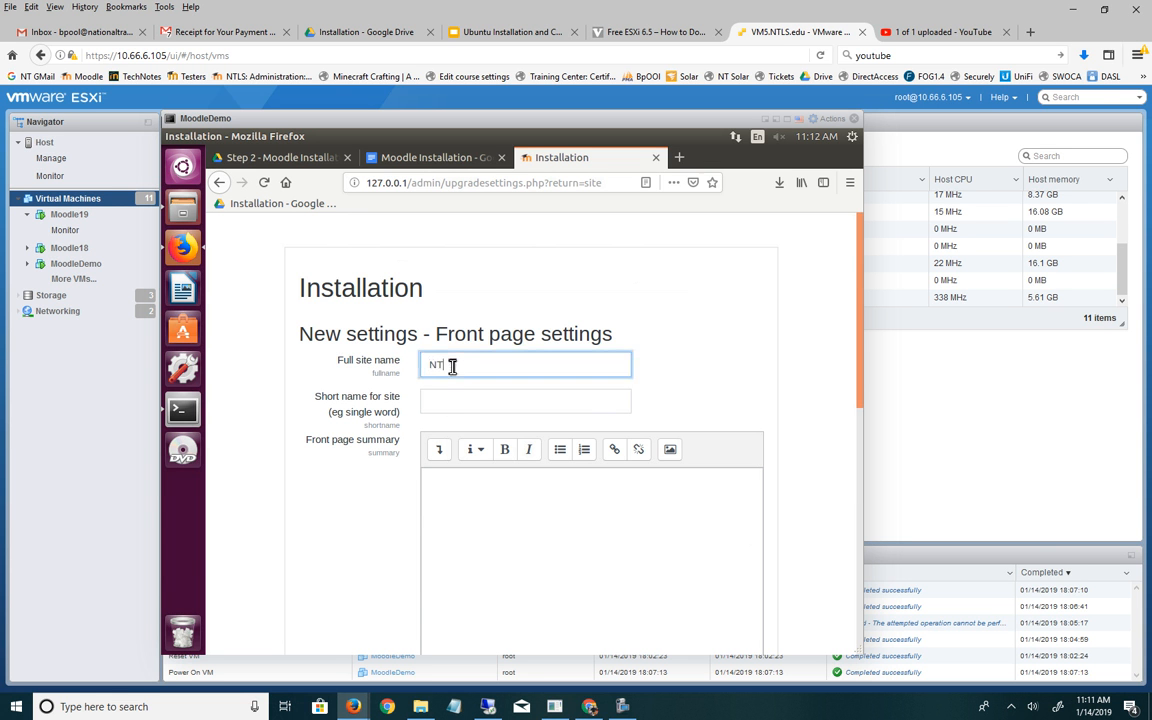
text(L)
key(BackSpace)
key(BackSpace)
text(ational Trail Moodle)
key(Tab)
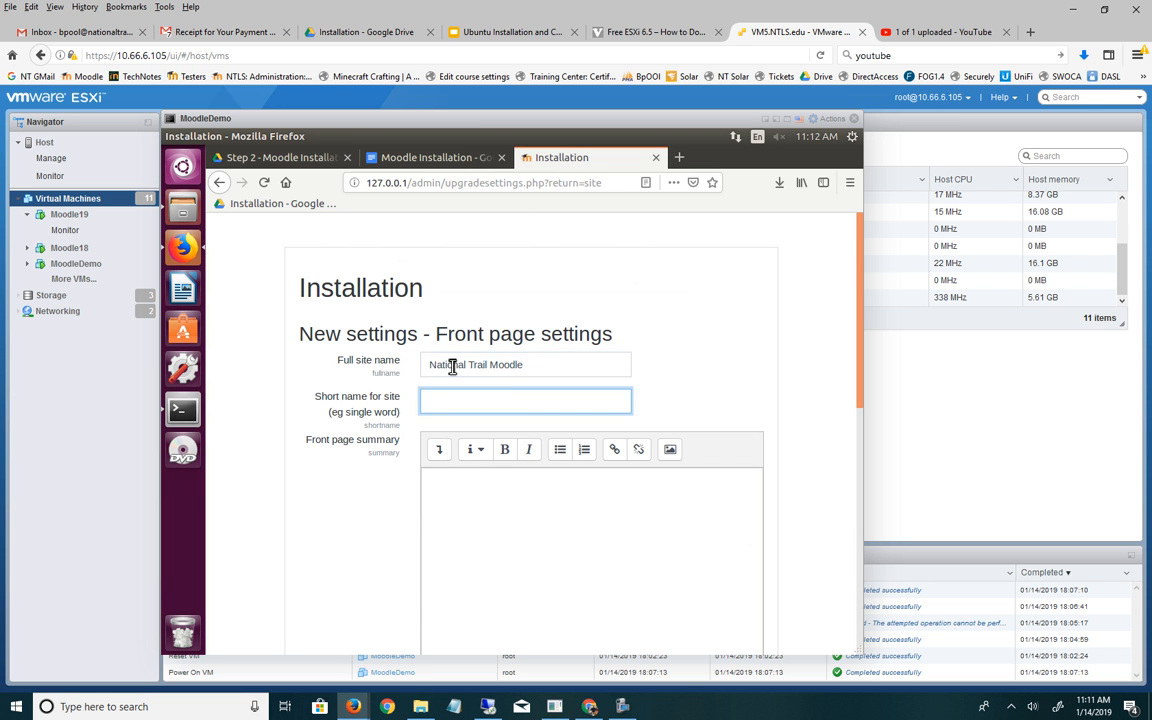
text(NTLS)
- Keep self registration set to Disable and save the front page settings
scroll(571, 478, down, 3)
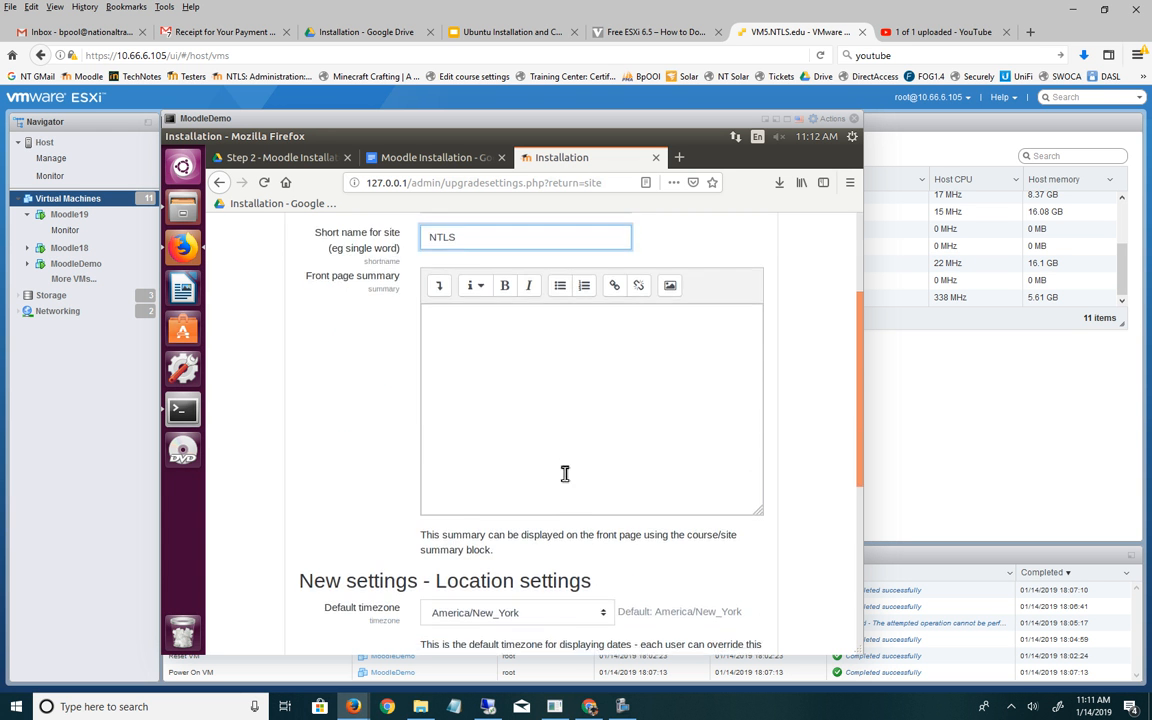
scroll(565, 474, down, 5)
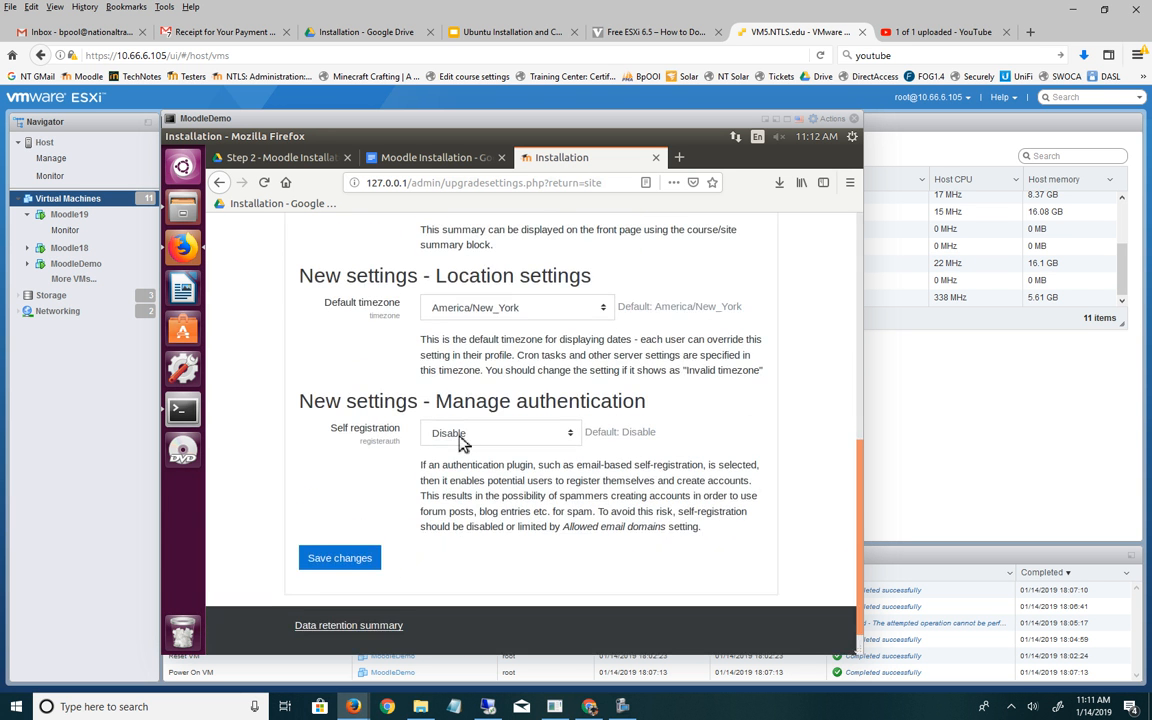
click(535, 434)
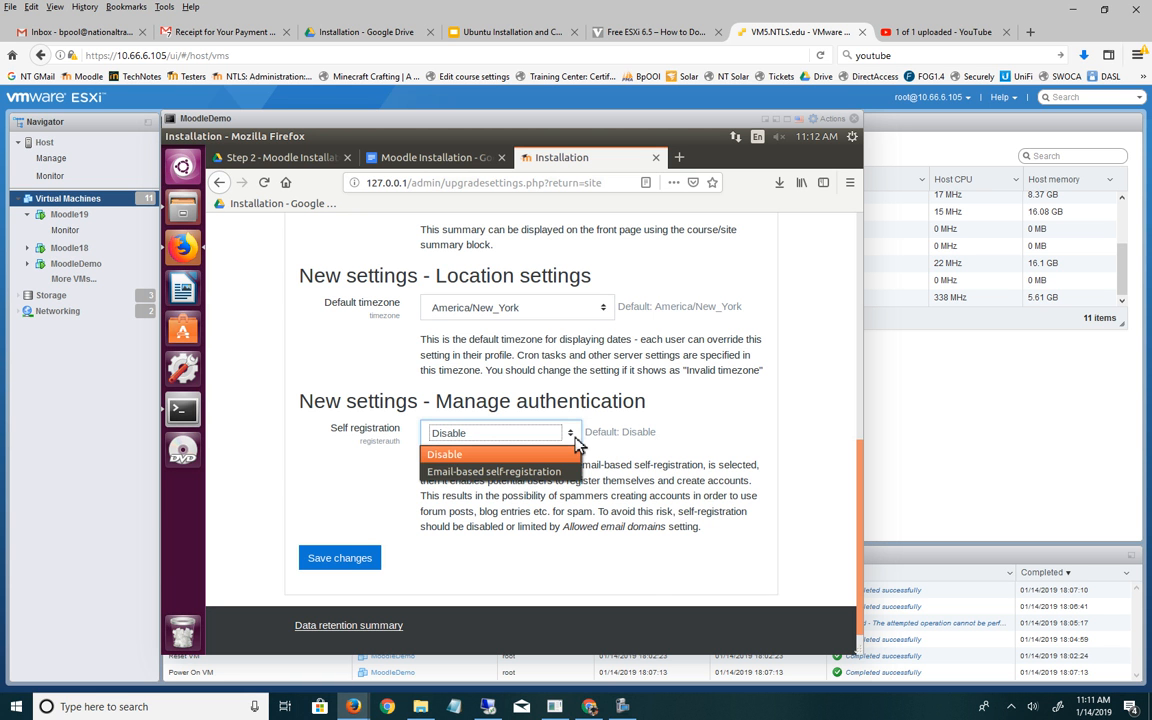
click(515, 455)
click(343, 557)
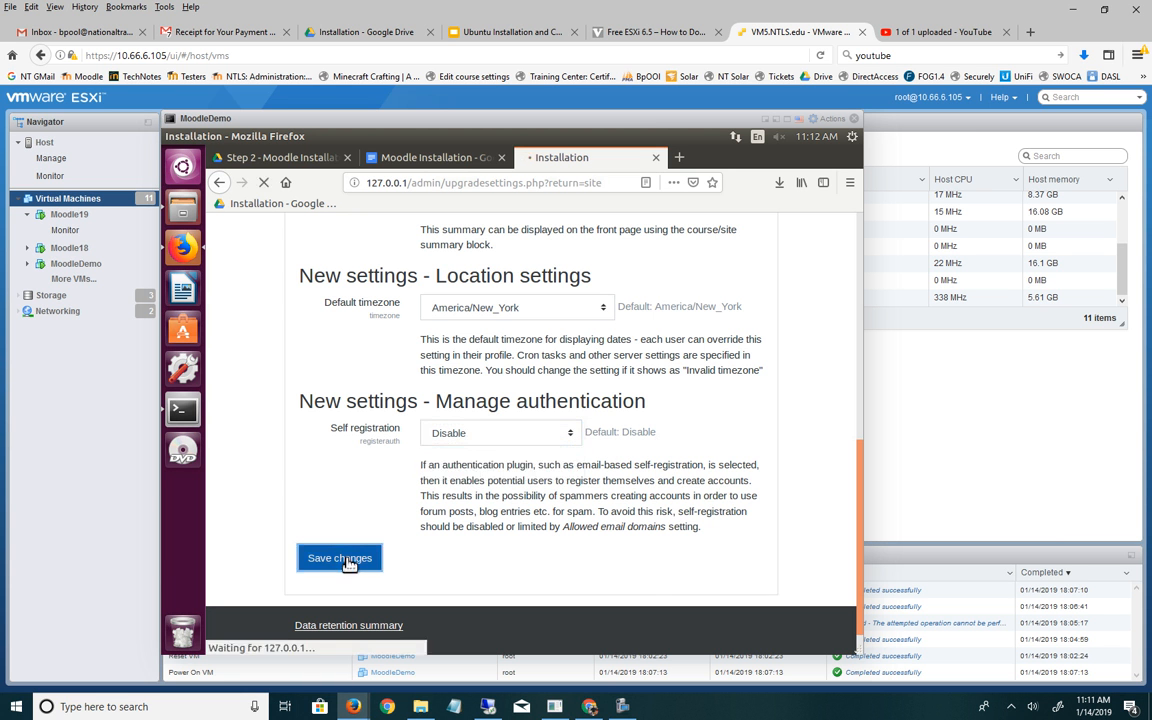